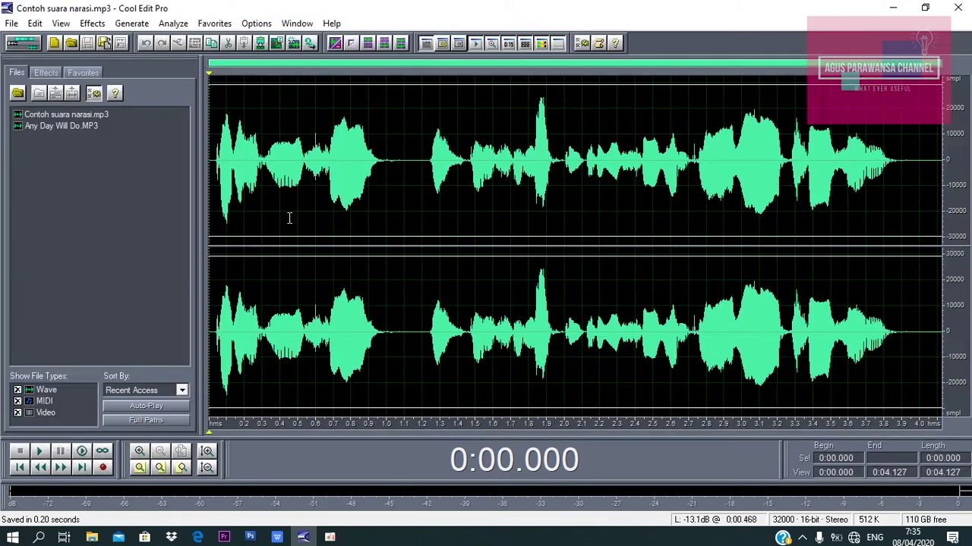
# - Play the narration waveform from near its beginning
pyautogui.click(214, 158)
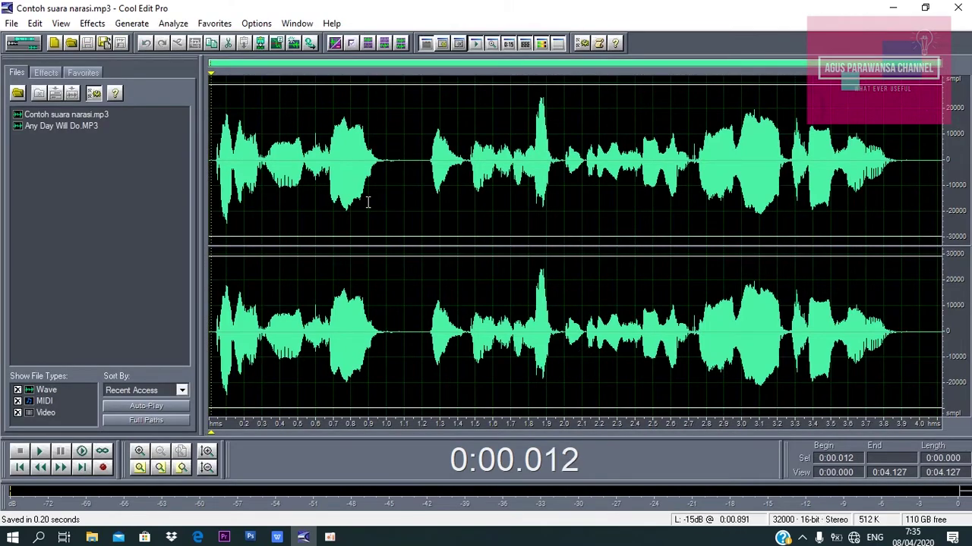
pyautogui.press('space')
# - Start saving the waveform under a chosen name, with the MP3 encoder set to constant bitrate, 128 Kbps, 32000 Hz, Stereo
pyautogui.click(13, 24)
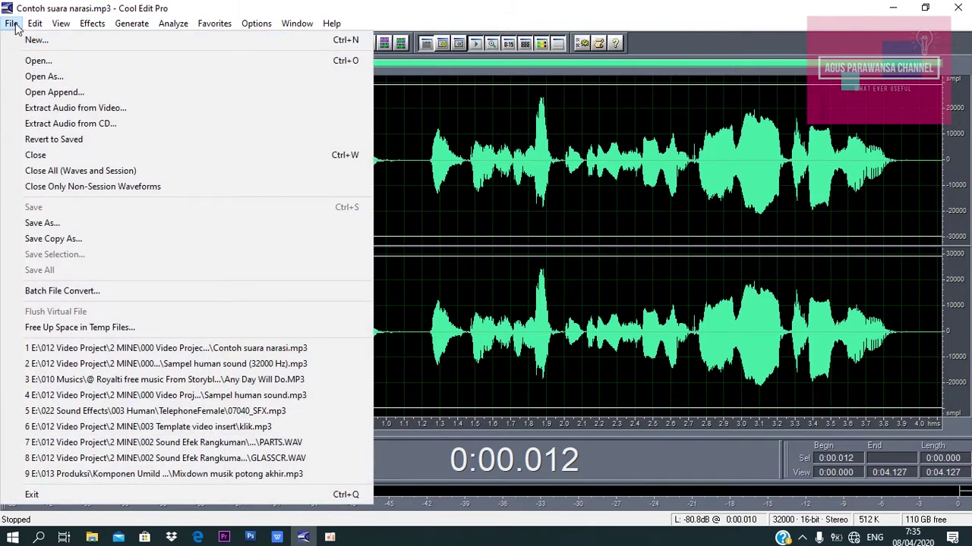
pyautogui.click(30, 227)
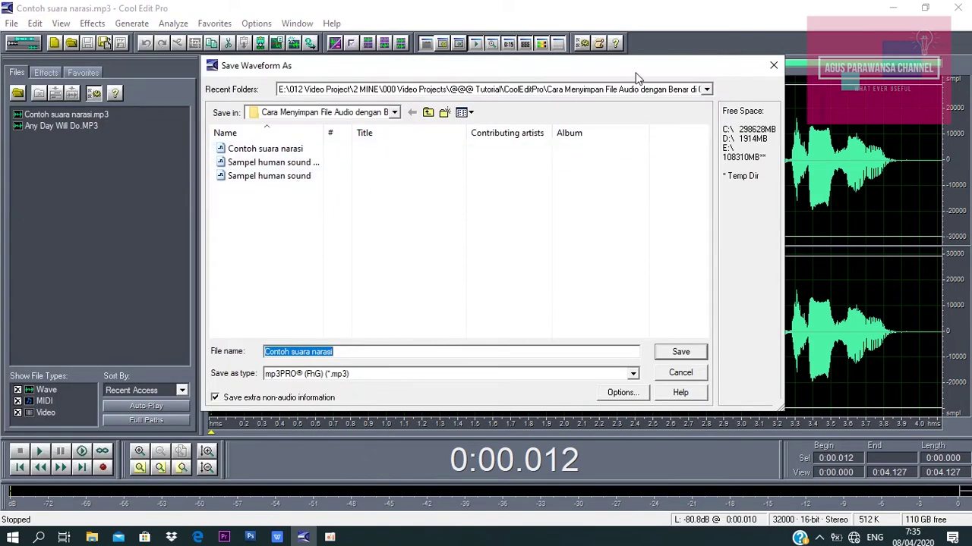
pyautogui.moveTo(638, 69); pyautogui.dragTo(707, 66)
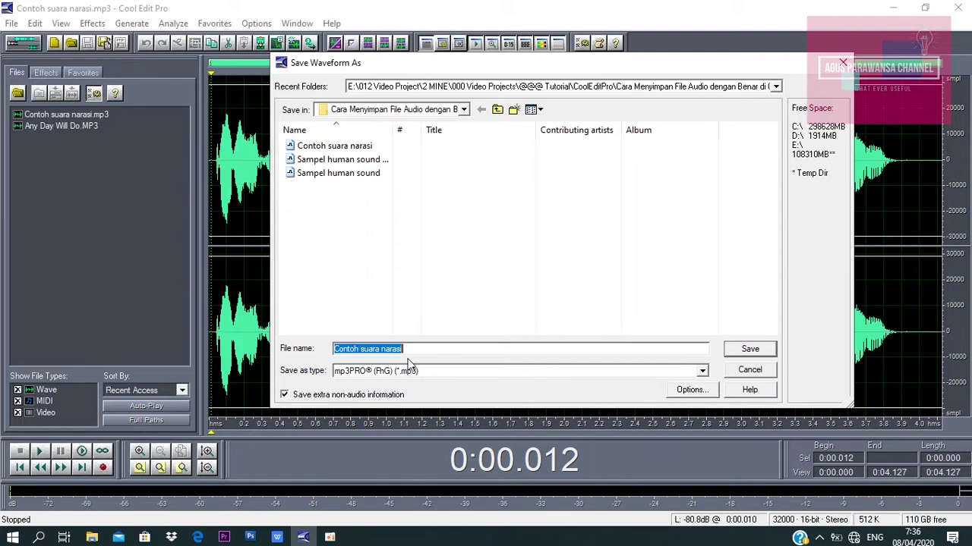
pyautogui.click(691, 390)
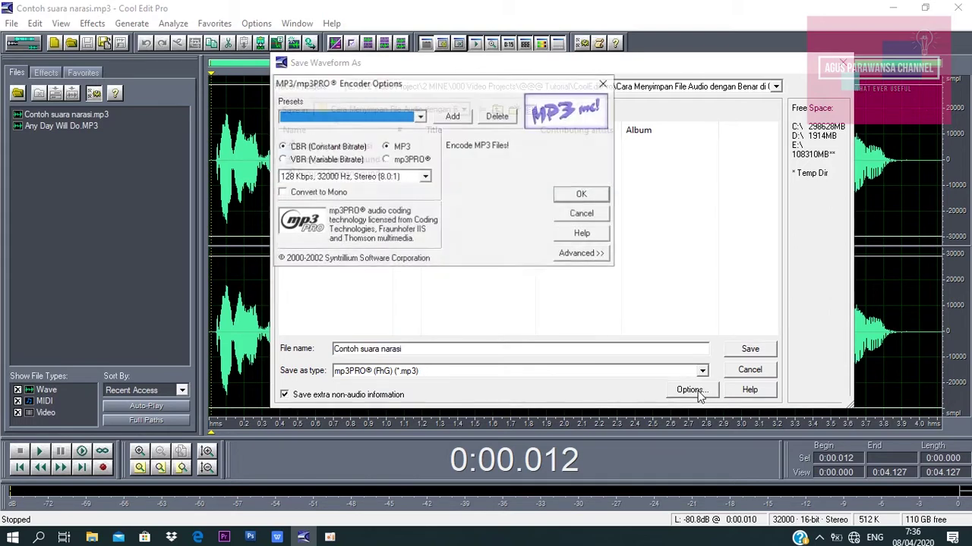
pyautogui.click(425, 176)
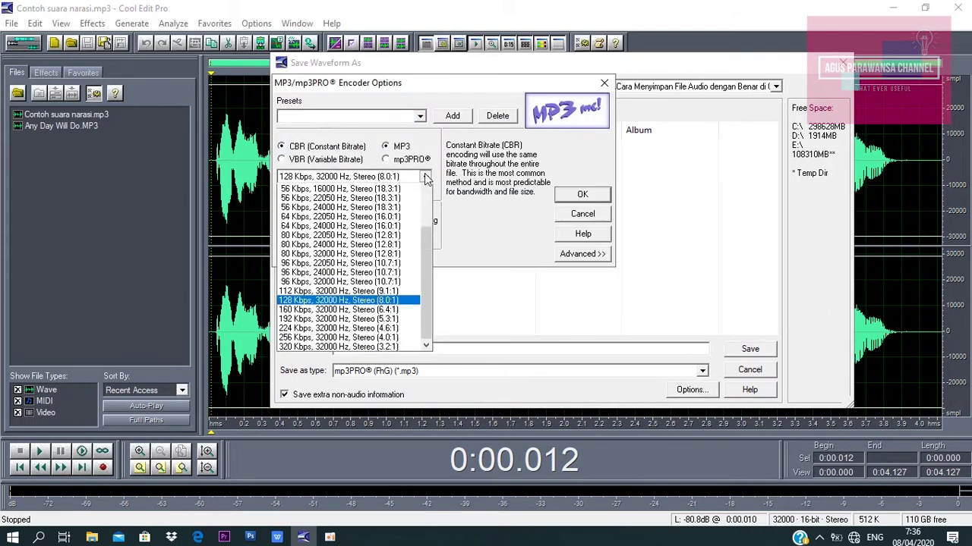
pyautogui.moveTo(423, 269); pyautogui.dragTo(336, 255)
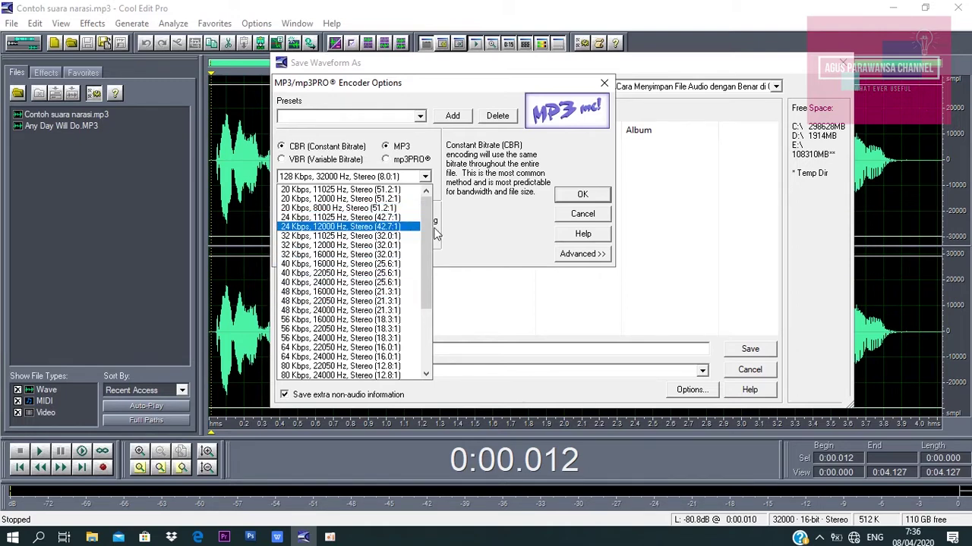
pyautogui.moveTo(433, 235); pyautogui.dragTo(433, 340)
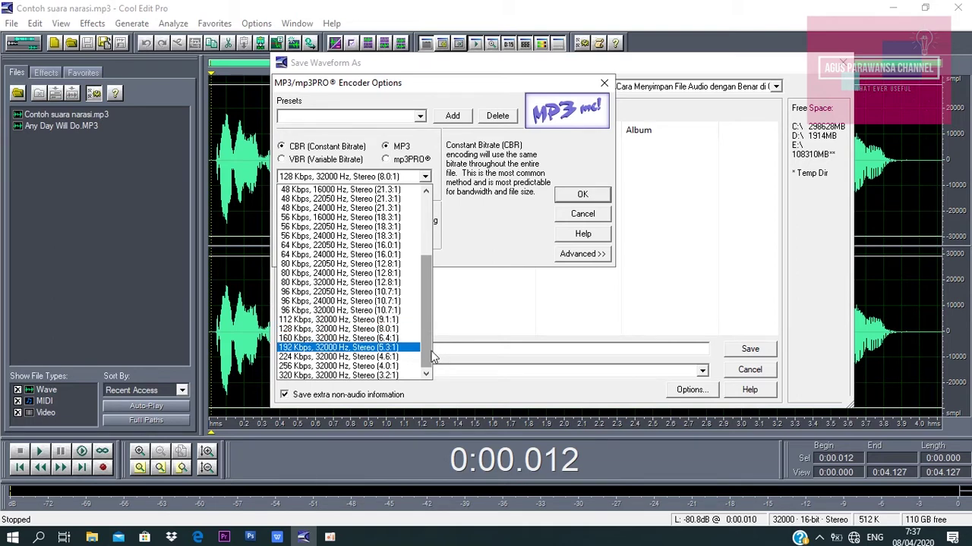
pyautogui.click(341, 330)
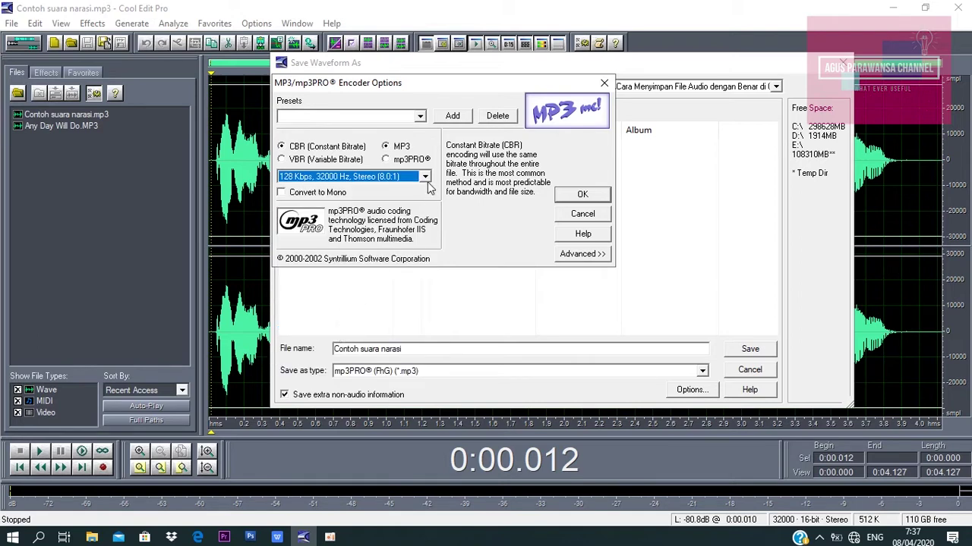
pyautogui.click(582, 196)
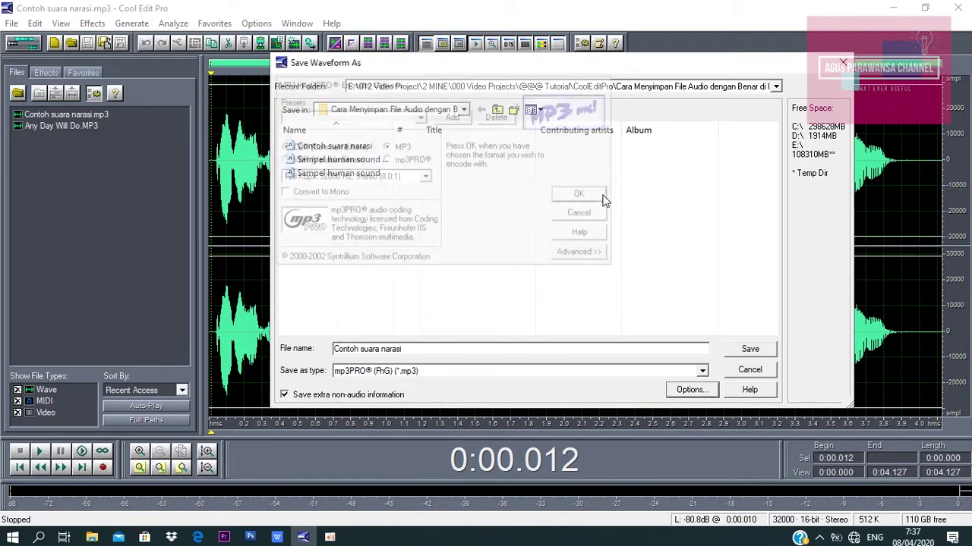
# - Save the waveform as "Contoh suara narasi" in mp3PRO (FhG) format, overwriting the existing file
pyautogui.click(426, 349)
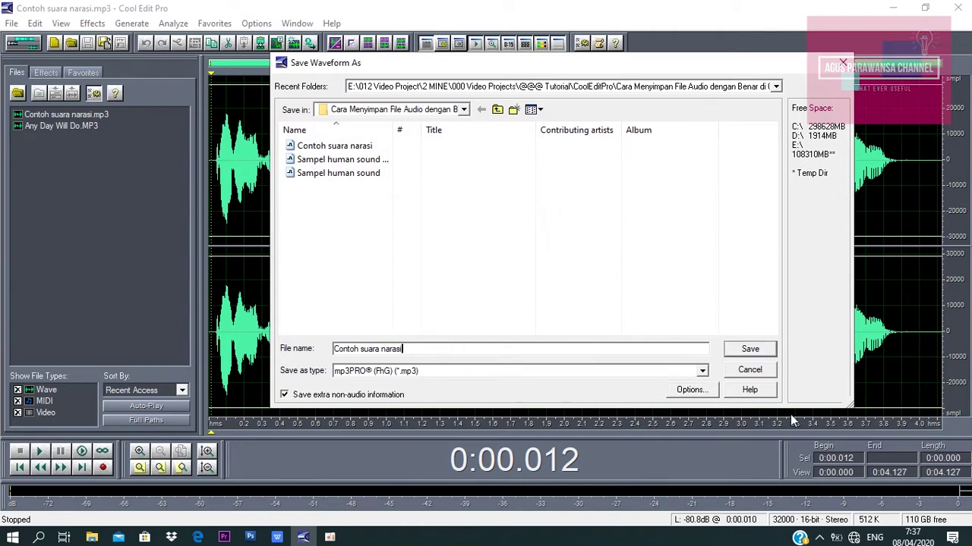
pyautogui.click(750, 354)
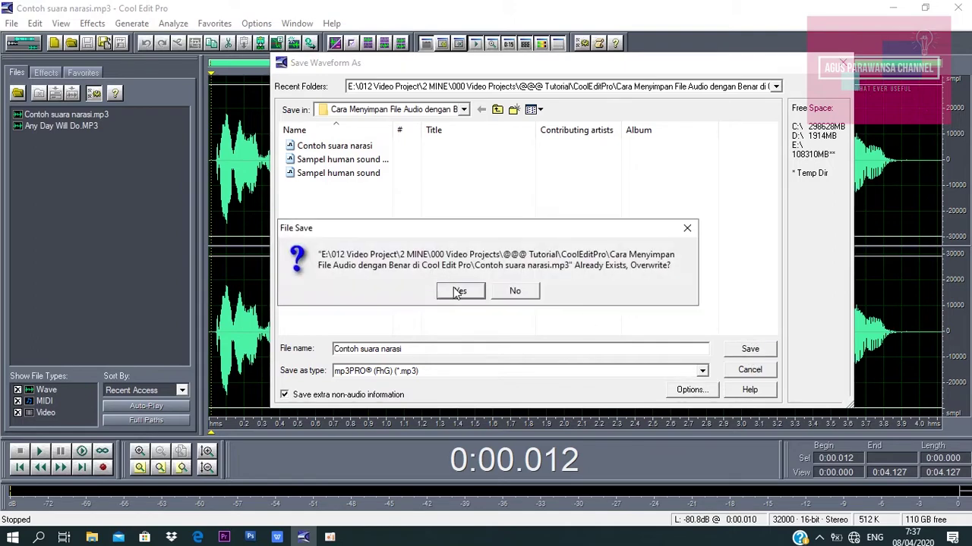
pyautogui.click(455, 290)
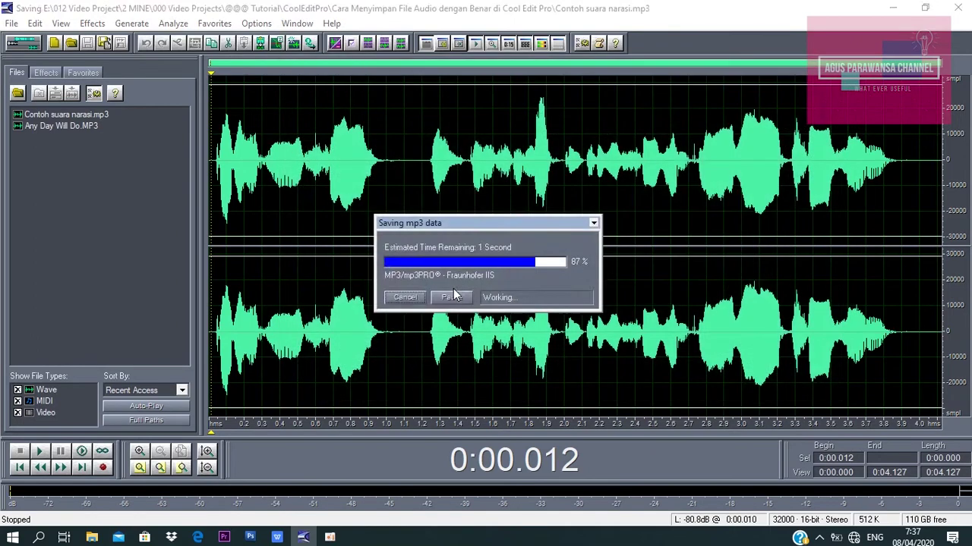
# - Switch to the multitrack session and play the music and narration mix from the very beginning
pyautogui.click(24, 44)
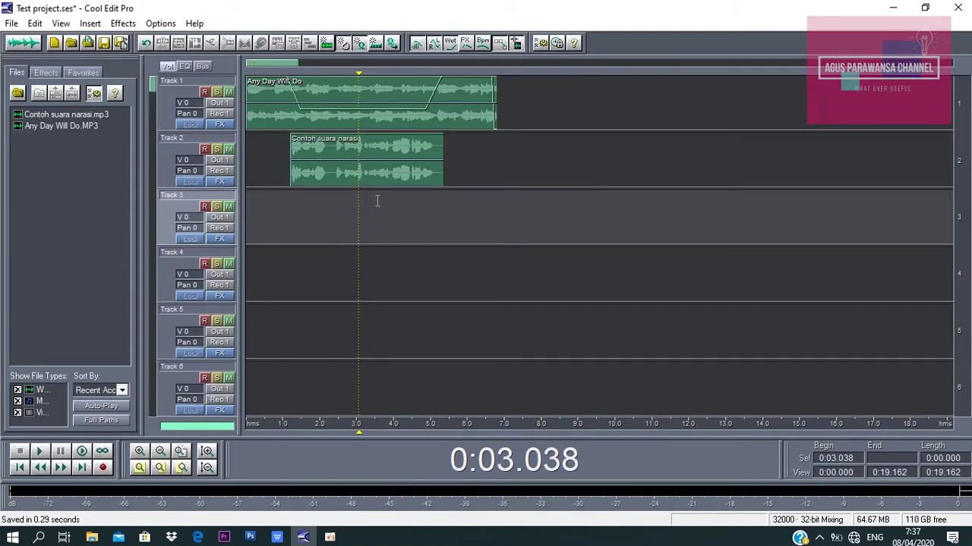
pyautogui.click(400, 196)
pyautogui.click(274, 183)
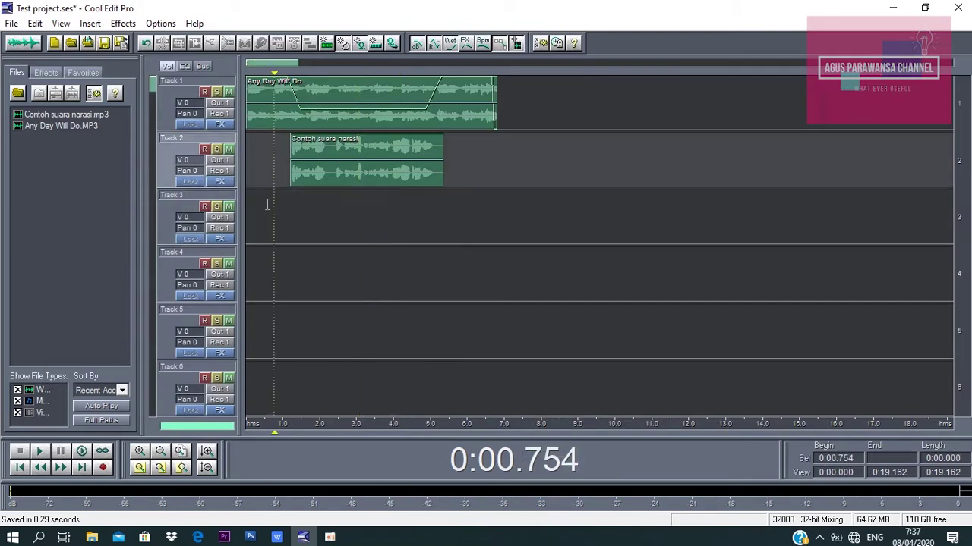
pyautogui.click(263, 216)
pyautogui.click(268, 201)
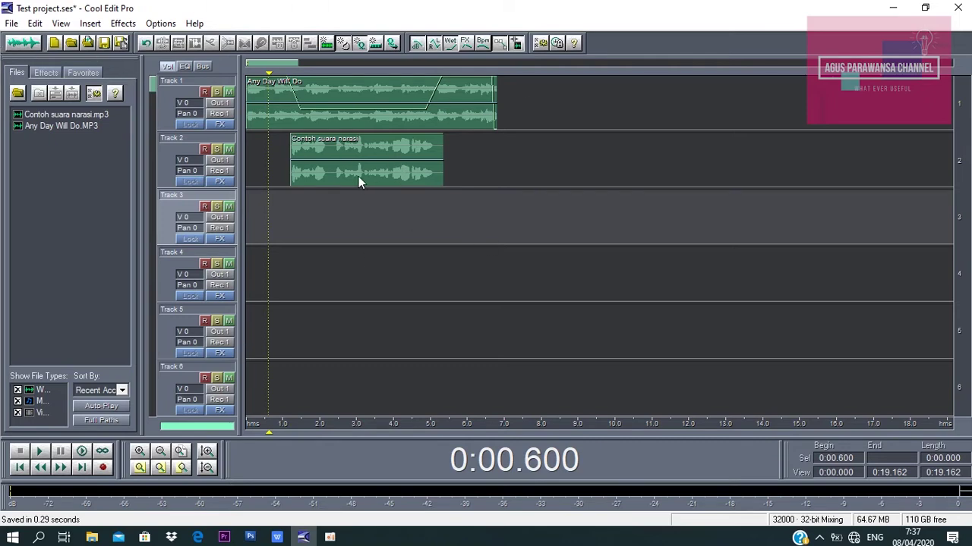
pyautogui.moveTo(360, 176); pyautogui.dragTo(364, 176)
pyautogui.click(320, 201)
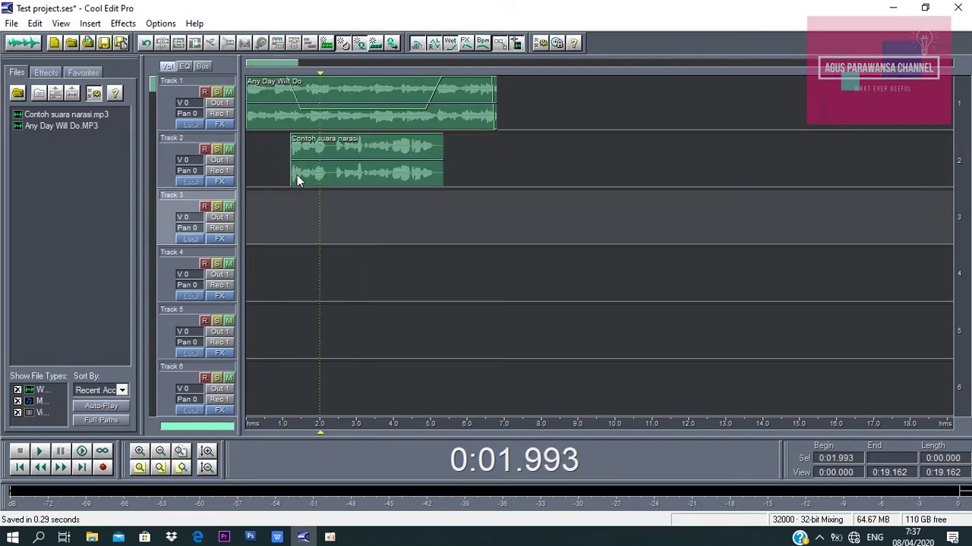
pyautogui.click(297, 181)
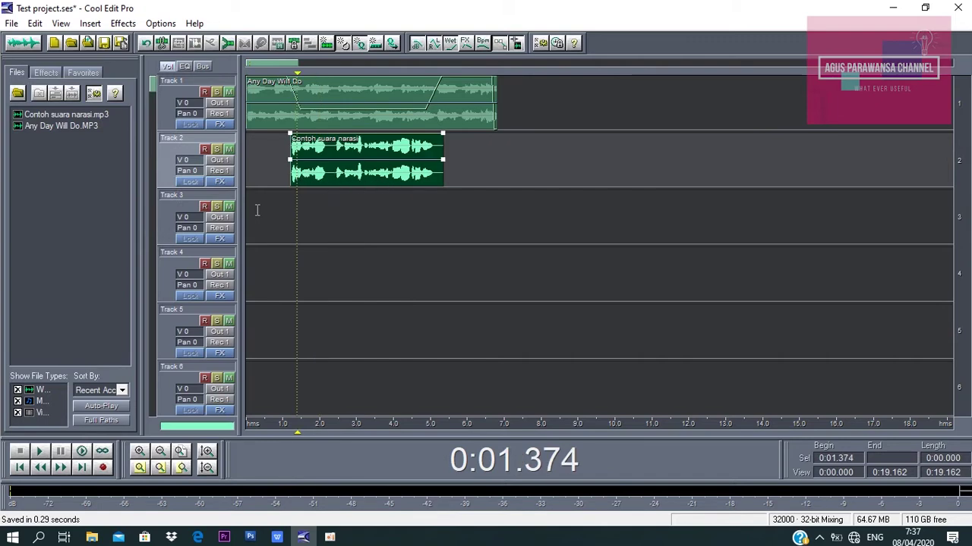
pyautogui.click(245, 208)
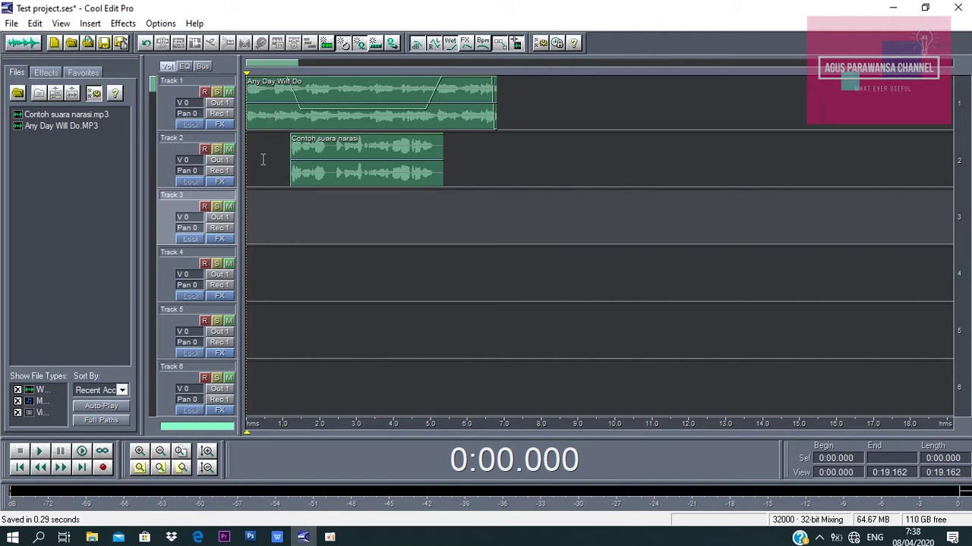
pyautogui.press('space')
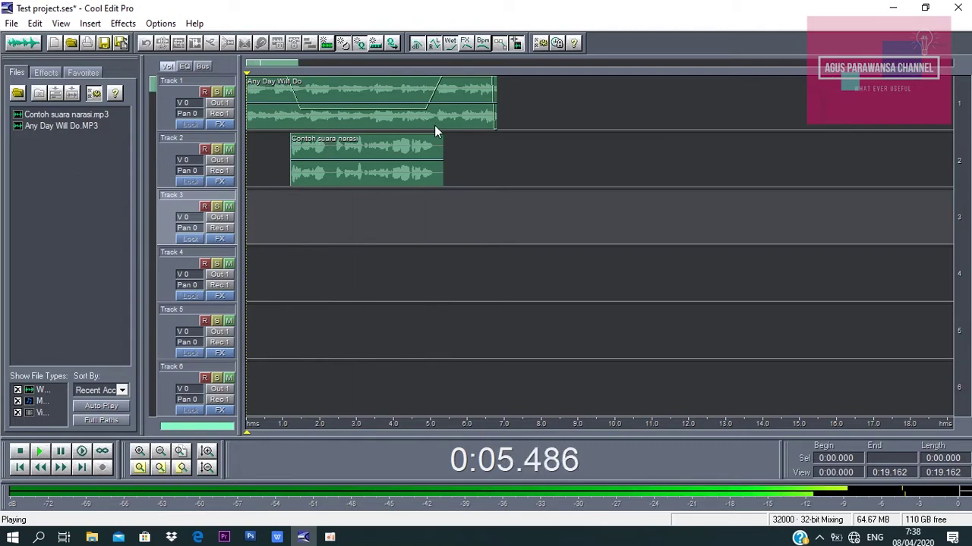
pyautogui.press('space')
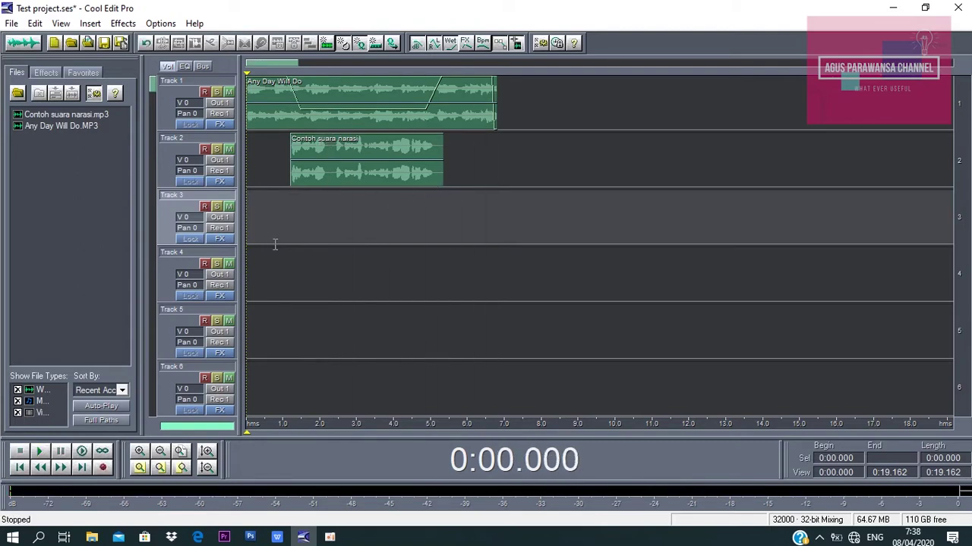
# - Adjust the volume envelope points around 5 seconds where the Track 1 music clip rises again, and play back the mix
pyautogui.click(285, 191)
pyautogui.click(295, 112)
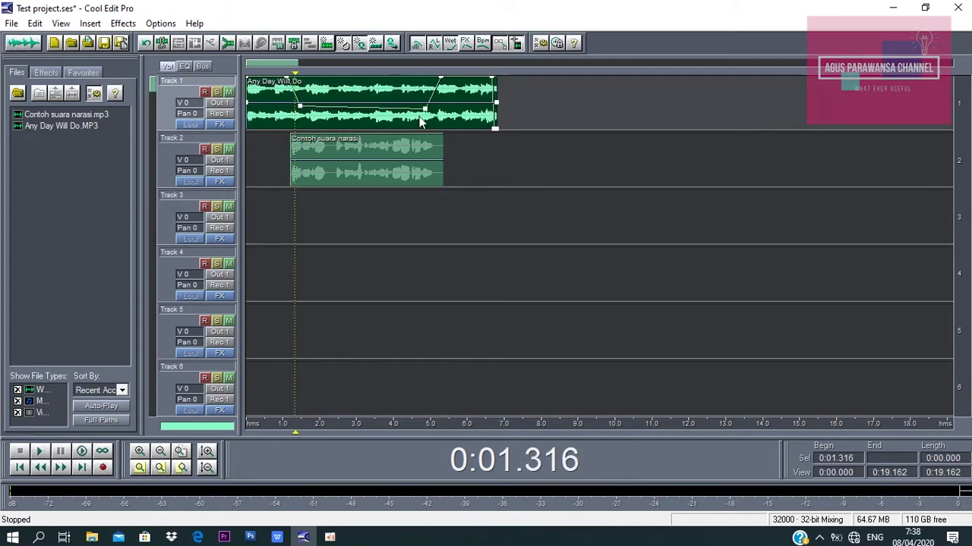
pyautogui.moveTo(425, 108); pyautogui.dragTo(426, 107)
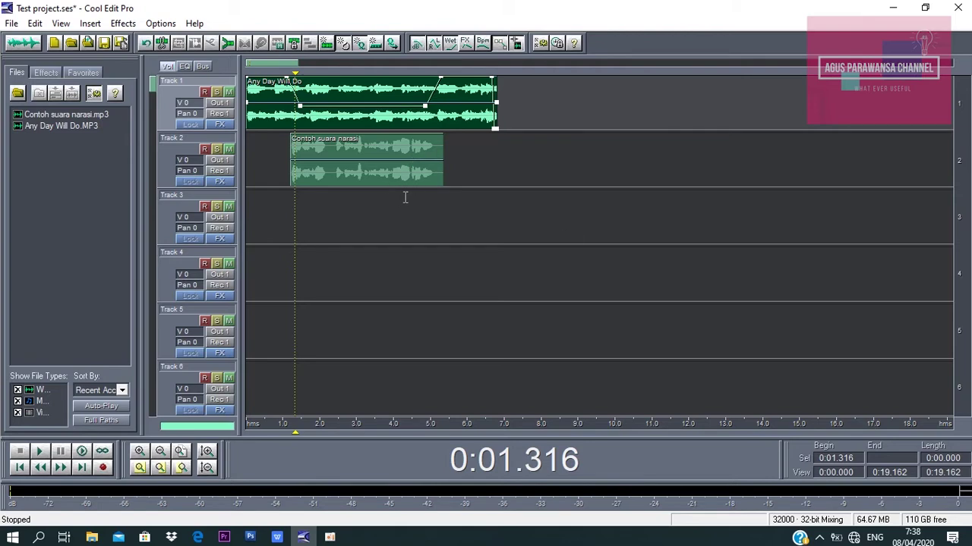
pyautogui.moveTo(442, 79); pyautogui.dragTo(428, 111)
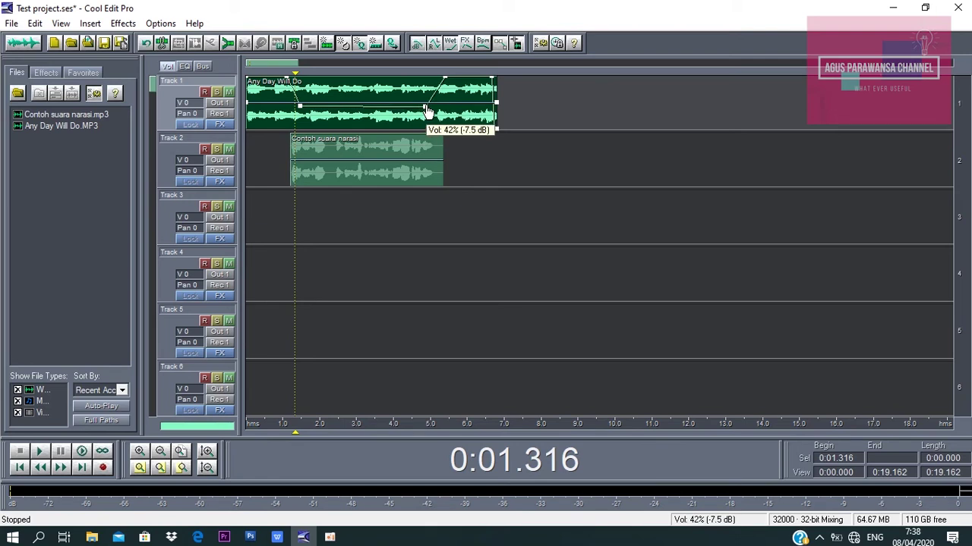
pyautogui.moveTo(428, 111); pyautogui.dragTo(427, 114)
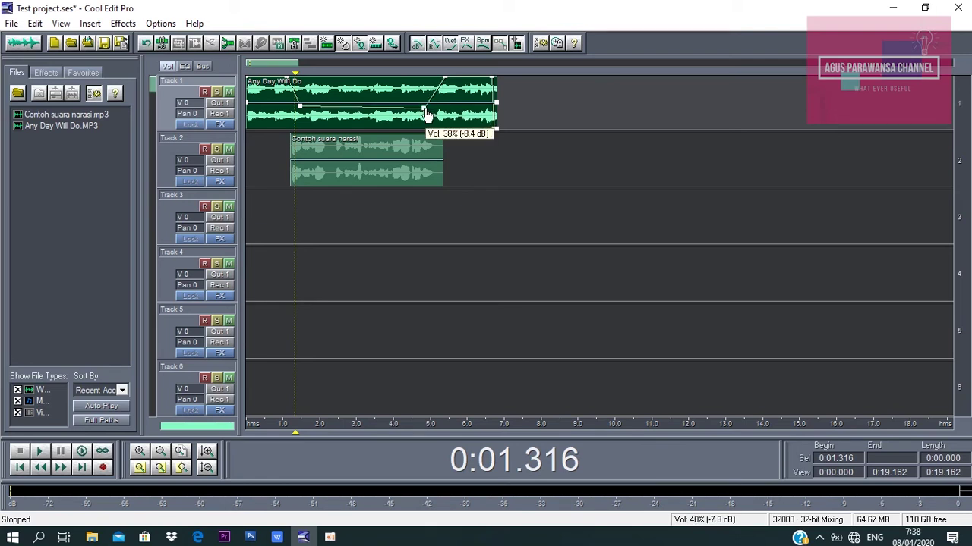
pyautogui.press('space')
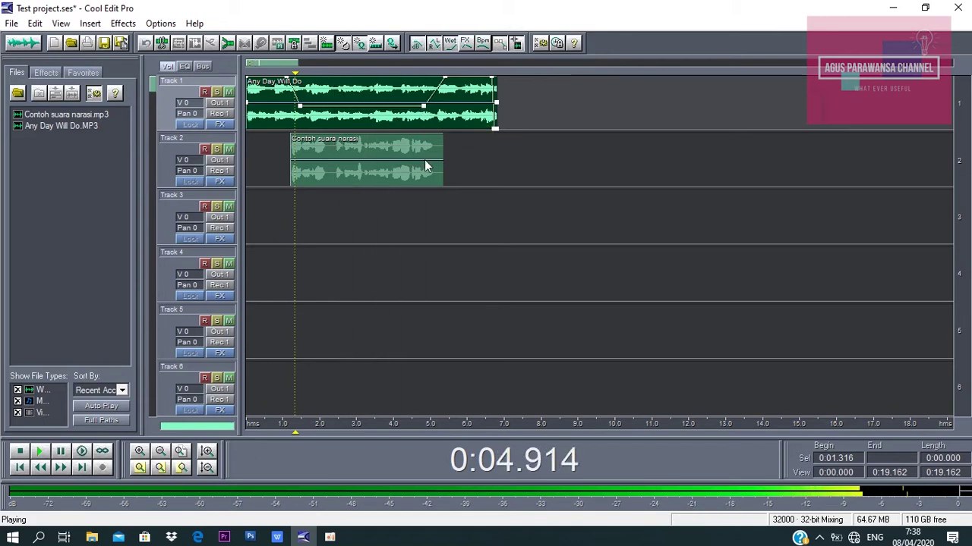
pyautogui.press('space')
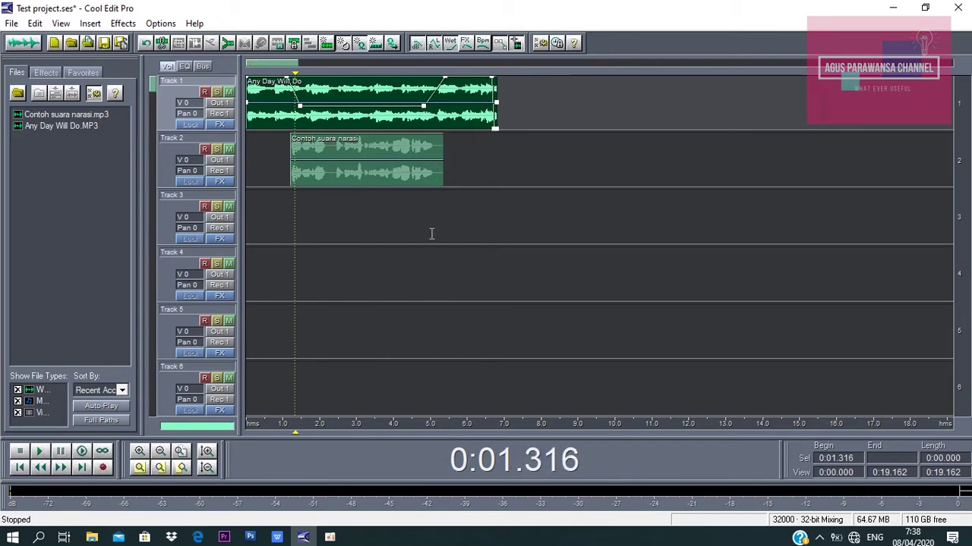
pyautogui.click(433, 233)
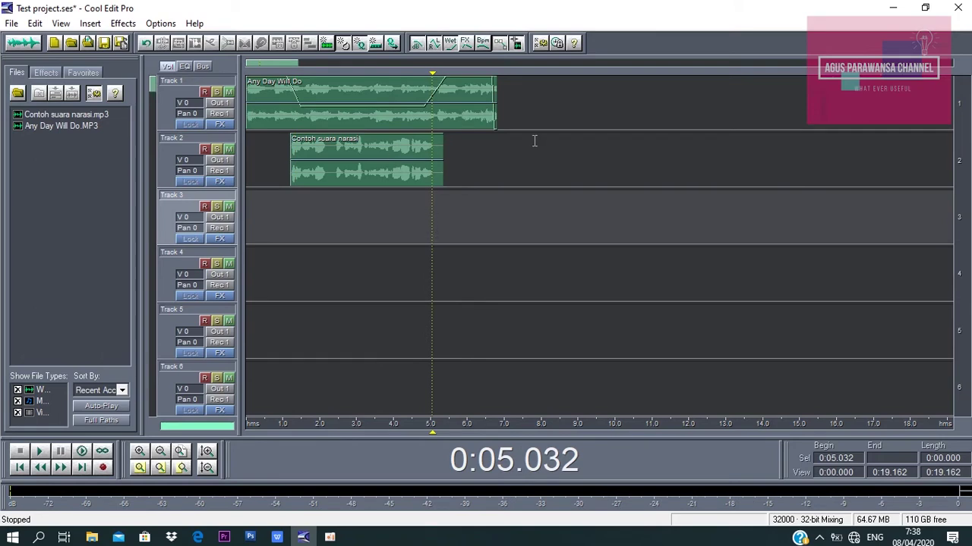
pyautogui.click(456, 115)
pyautogui.click(411, 144)
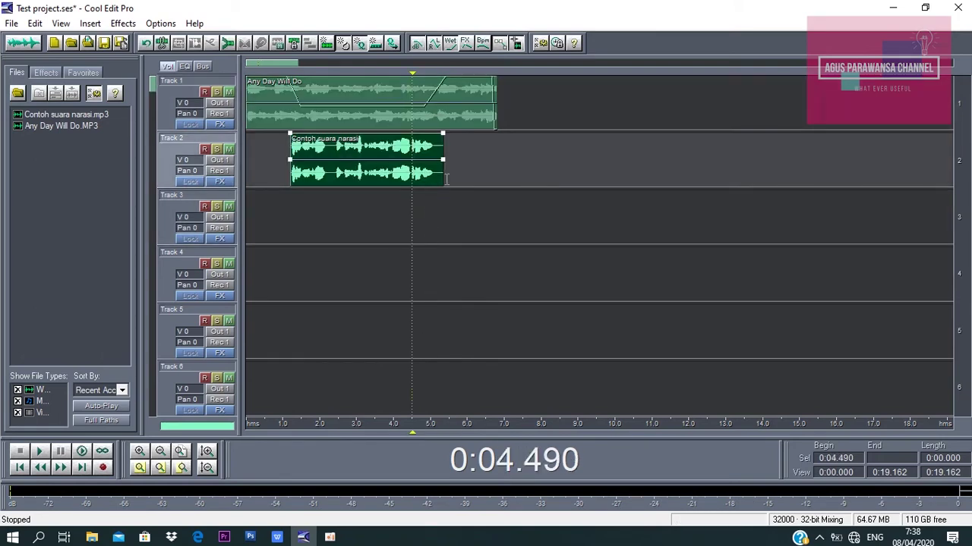
pyautogui.click(183, 466)
pyautogui.click(139, 450)
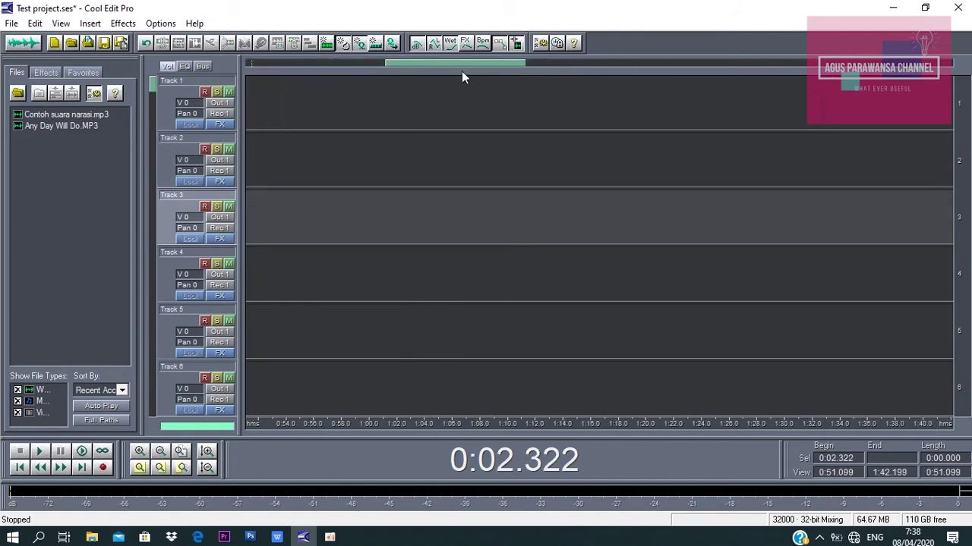
pyautogui.moveTo(466, 65); pyautogui.dragTo(327, 66)
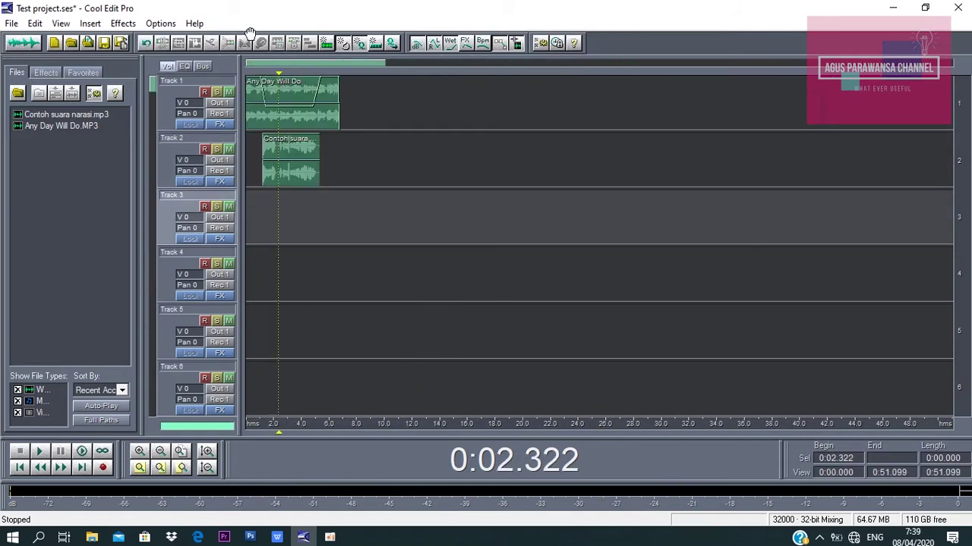
pyautogui.click(260, 213)
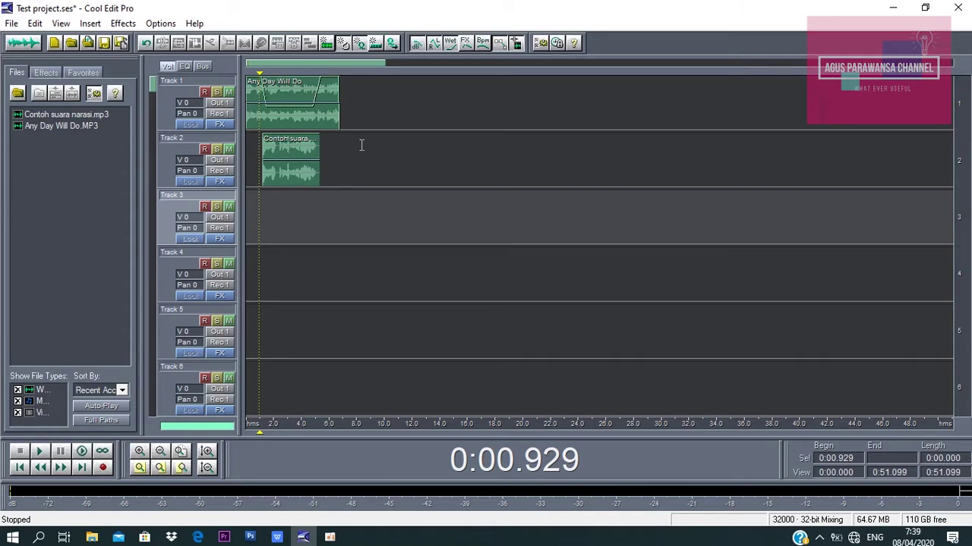
# - Save the multitrack session as "Test project" on Local Disk (E:), overwriting the existing session file
pyautogui.click(13, 24)
pyautogui.click(16, 181)
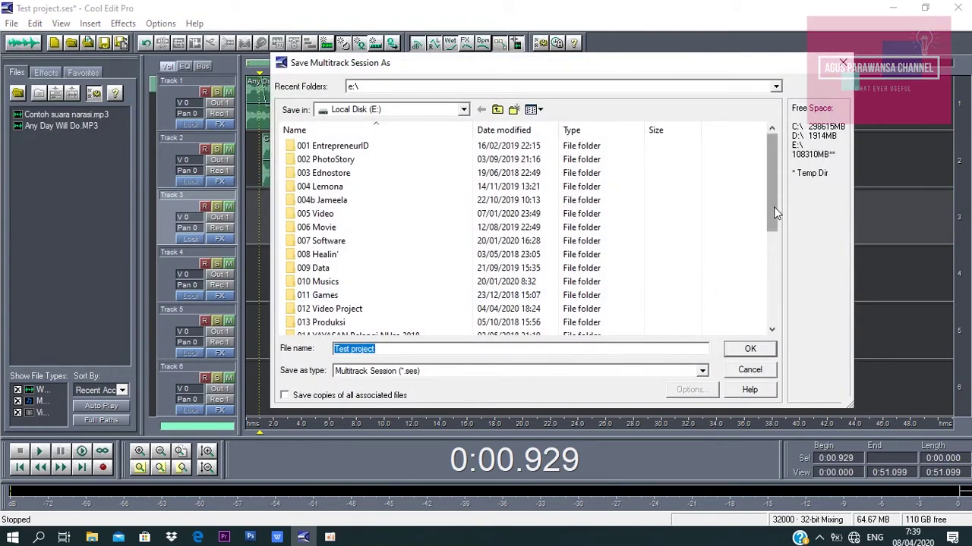
pyautogui.moveTo(773, 207); pyautogui.dragTo(766, 334)
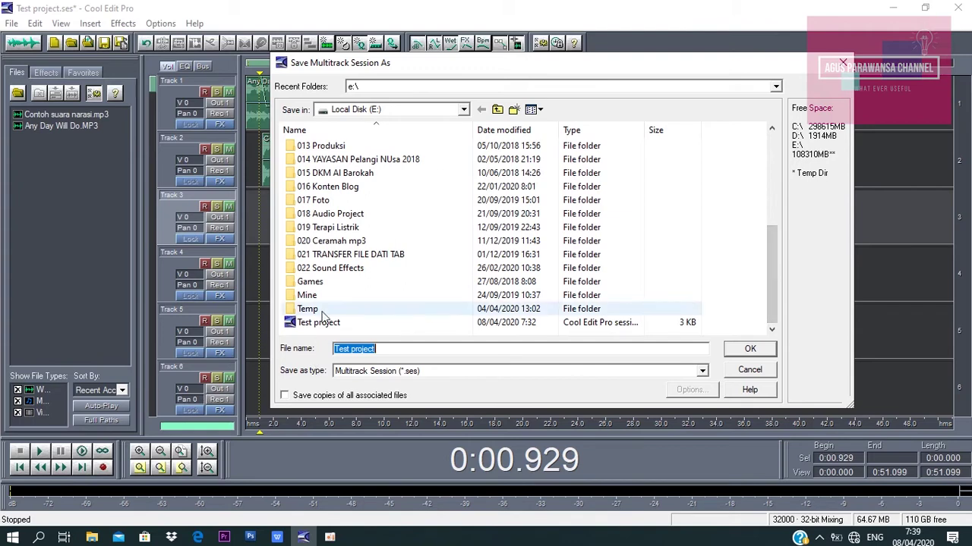
pyautogui.click(328, 322)
pyautogui.click(758, 351)
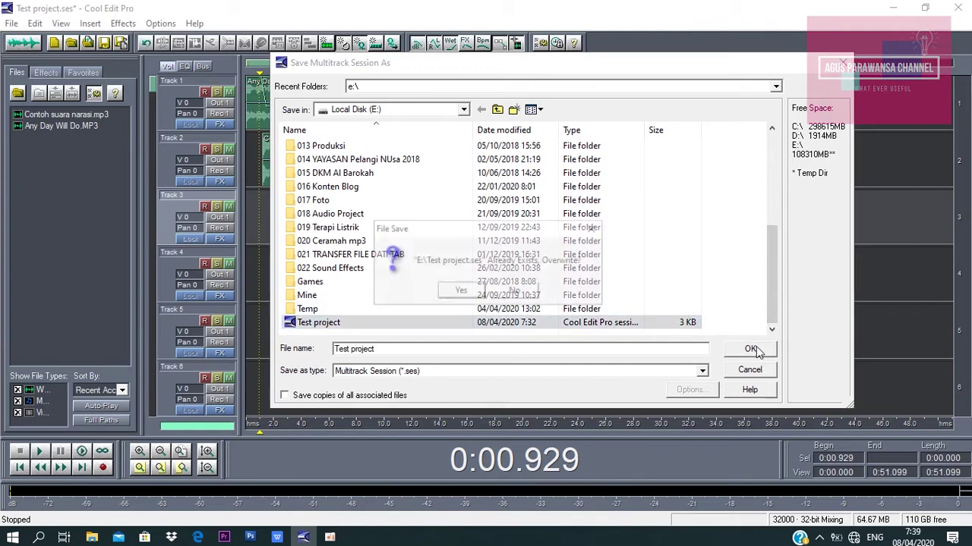
pyautogui.click(461, 293)
# - Open the Track 2 narration clip in the waveform editing view and place the cursor at its start
pyautogui.click(281, 173)
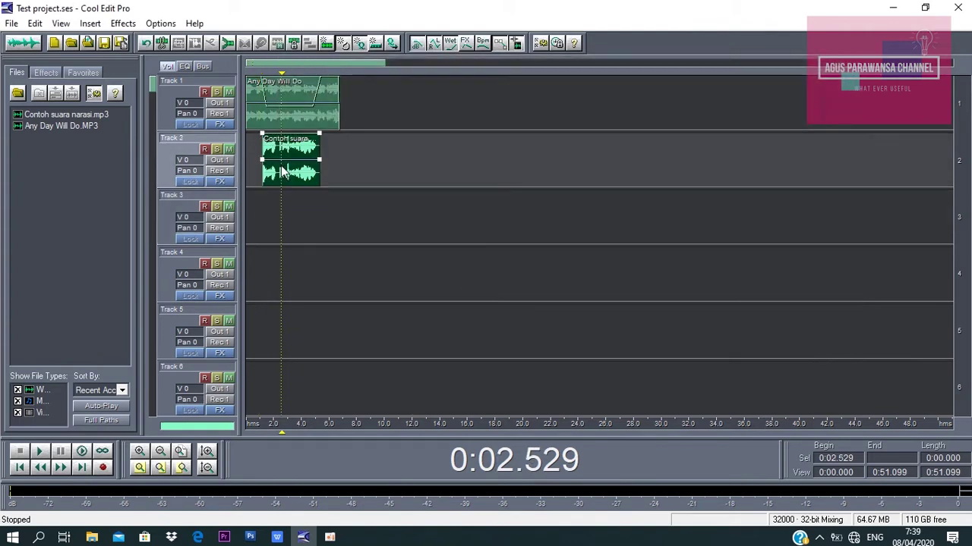
pyautogui.click(250, 197)
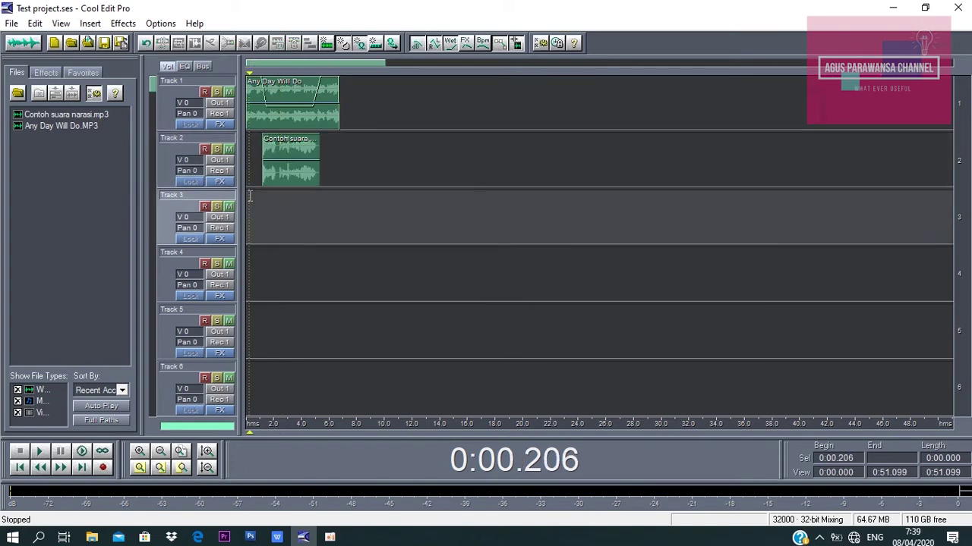
pyautogui.click(286, 177)
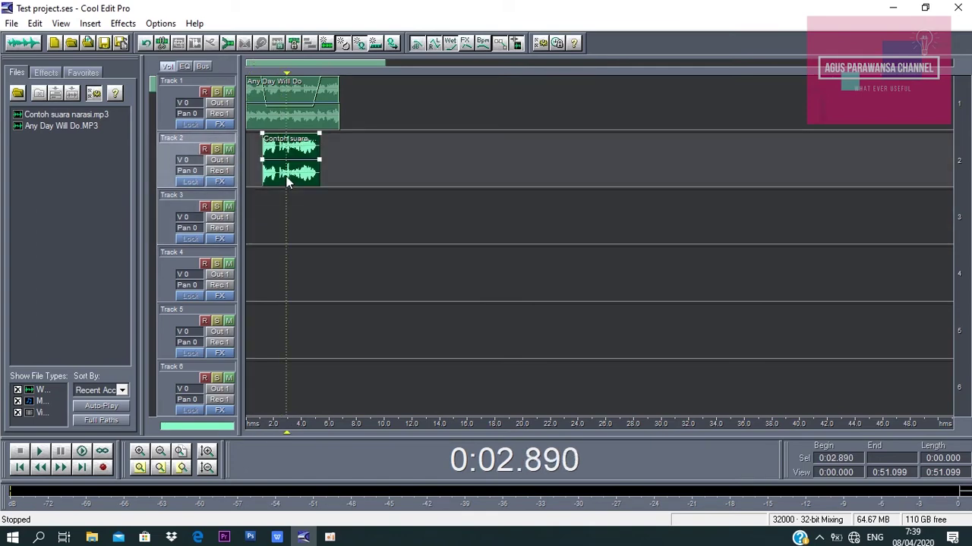
pyautogui.doubleClick(287, 180)
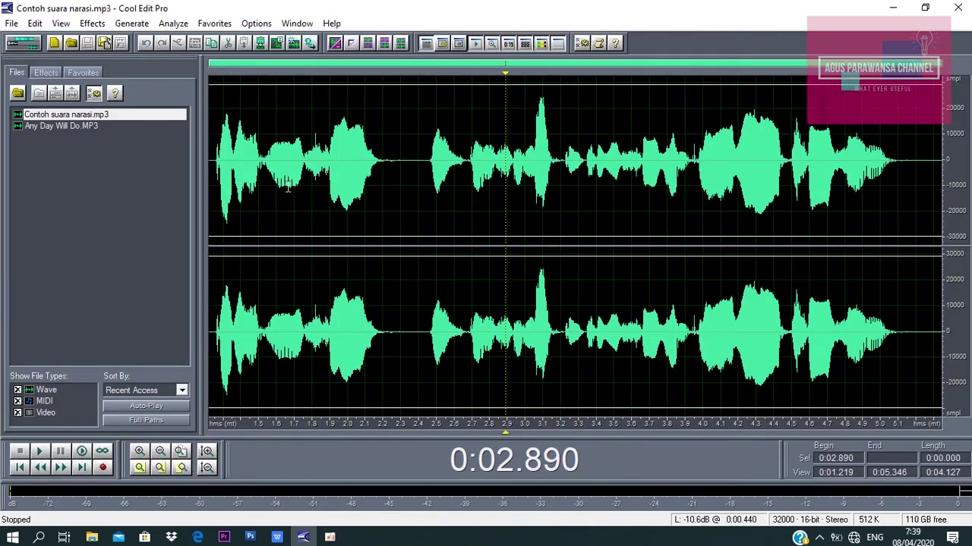
pyautogui.click(213, 116)
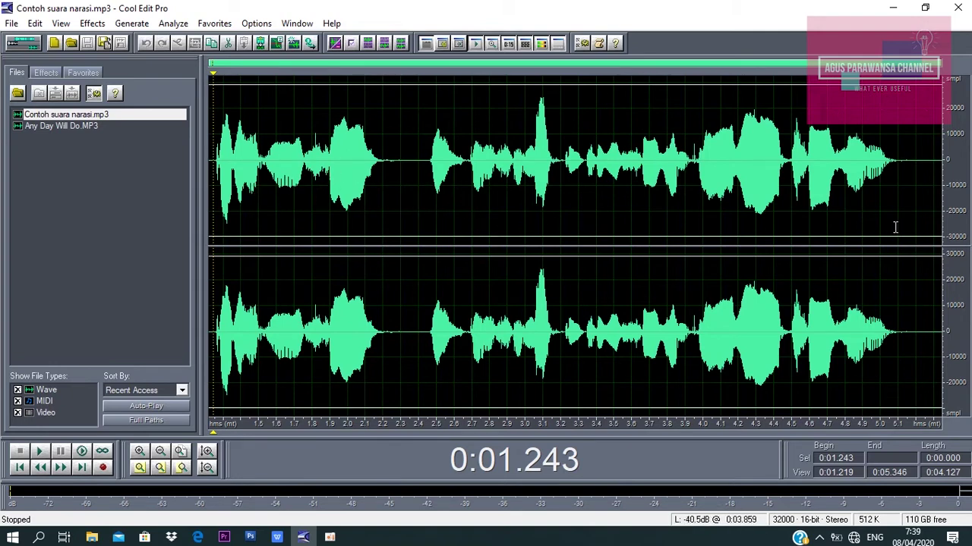
# - Start saving the narration waveform under a chosen name, with the MP3 encoder set to constant bitrate, 32 Kbps, 16000 Hz, Stereo
pyautogui.click(11, 24)
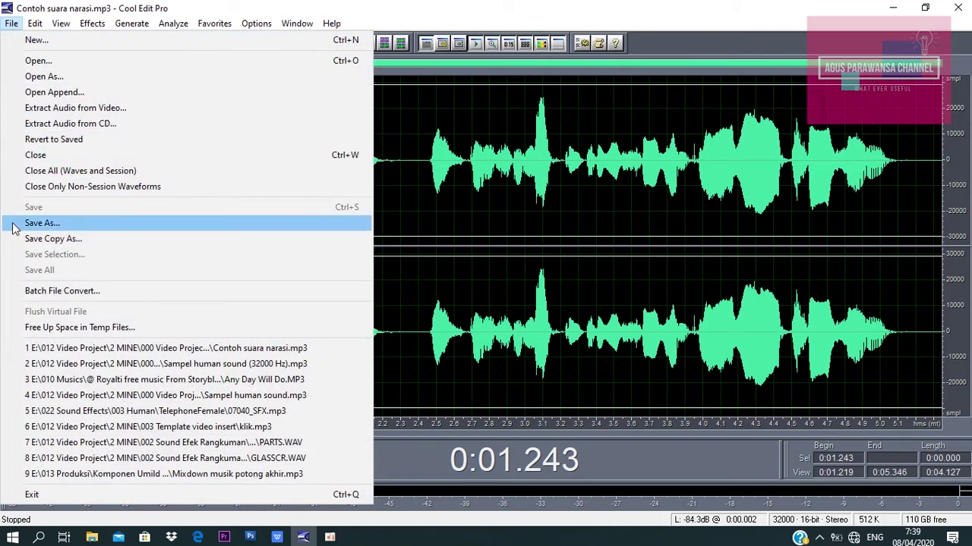
pyautogui.click(13, 223)
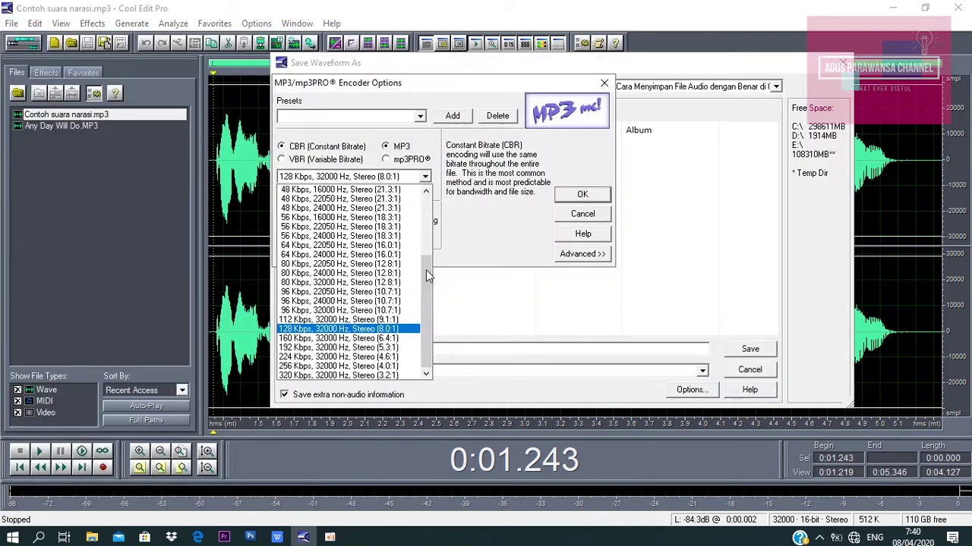
pyautogui.scroll(5, 430, 201)
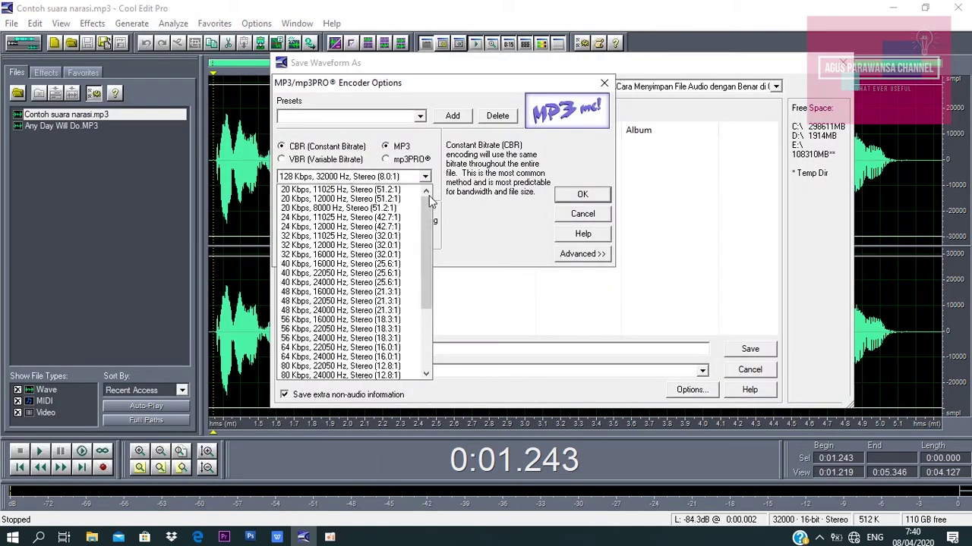
pyautogui.click(368, 255)
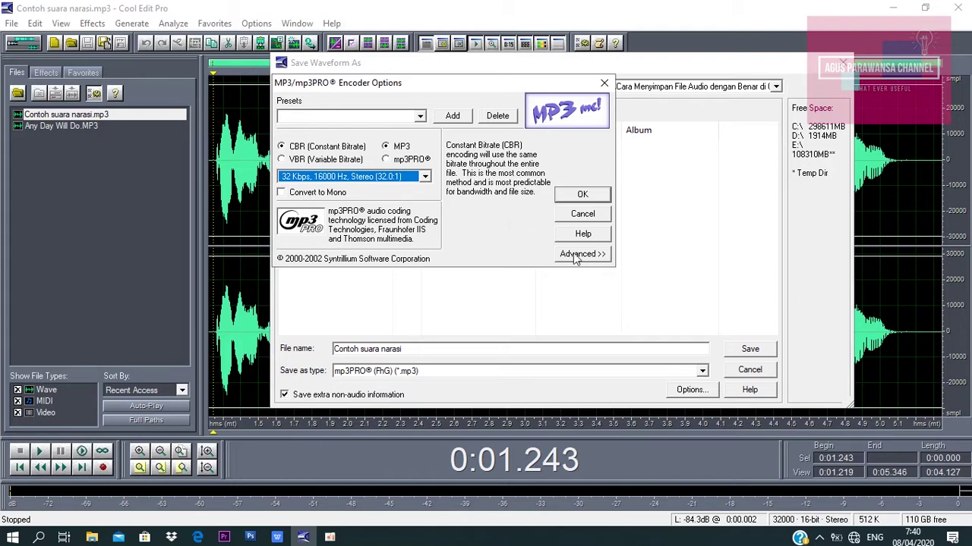
pyautogui.click(425, 177)
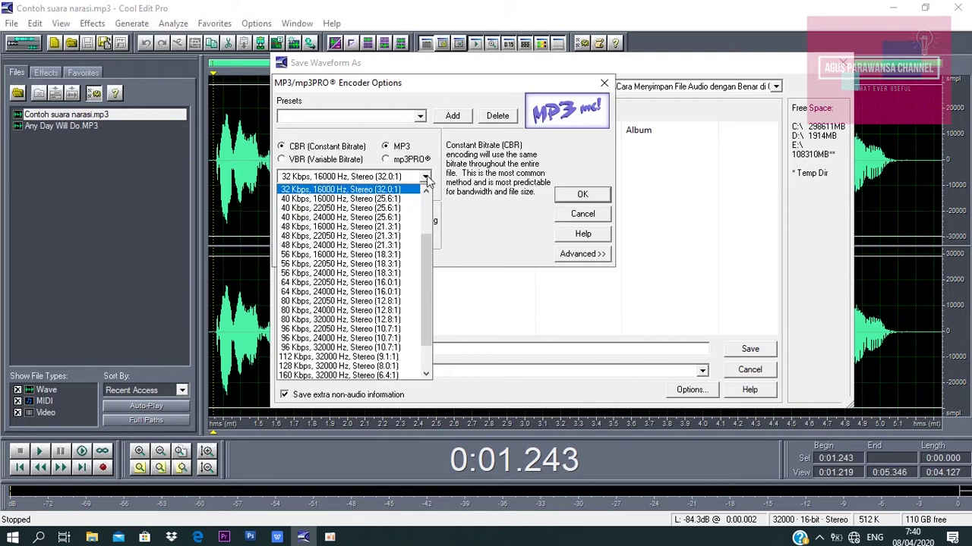
pyautogui.click(426, 178)
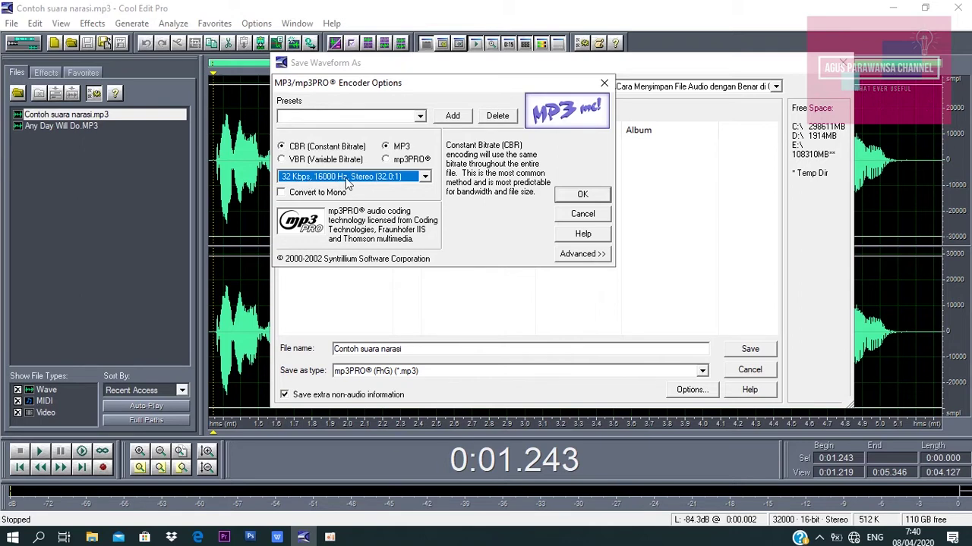
pyautogui.click(570, 199)
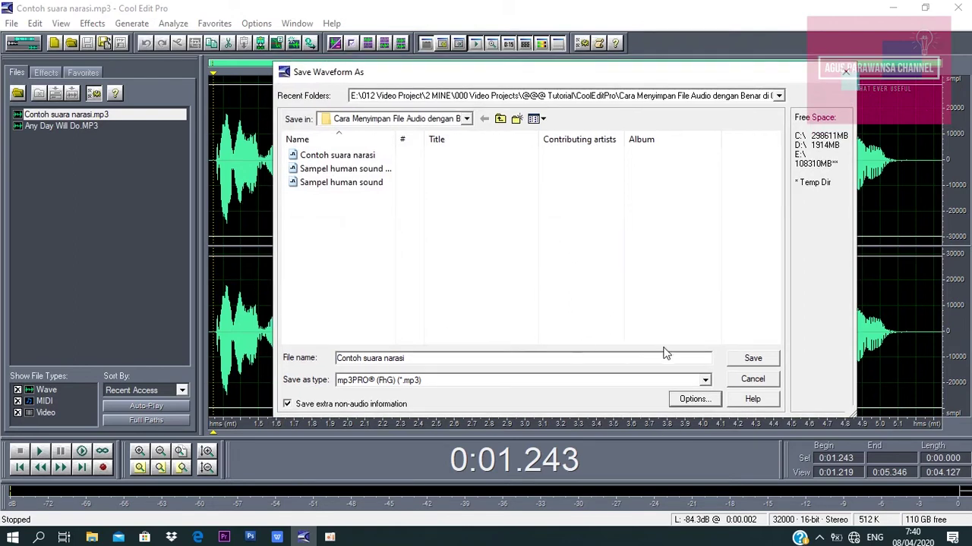
# - Recheck the encoder options and save the waveform as "Contoh suara narasi" in mp3PRO (FhG) format, overwriting the existing file
pyautogui.click(695, 399)
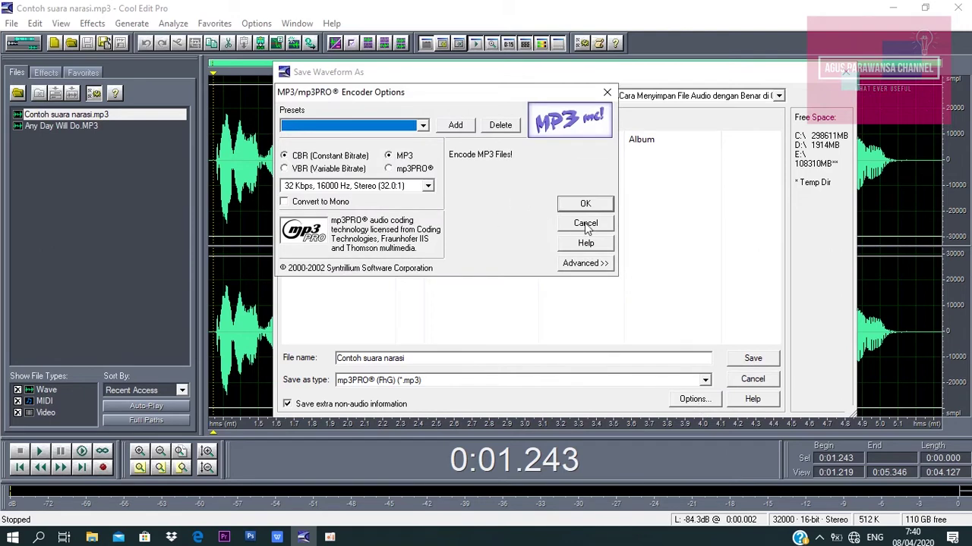
pyautogui.click(584, 222)
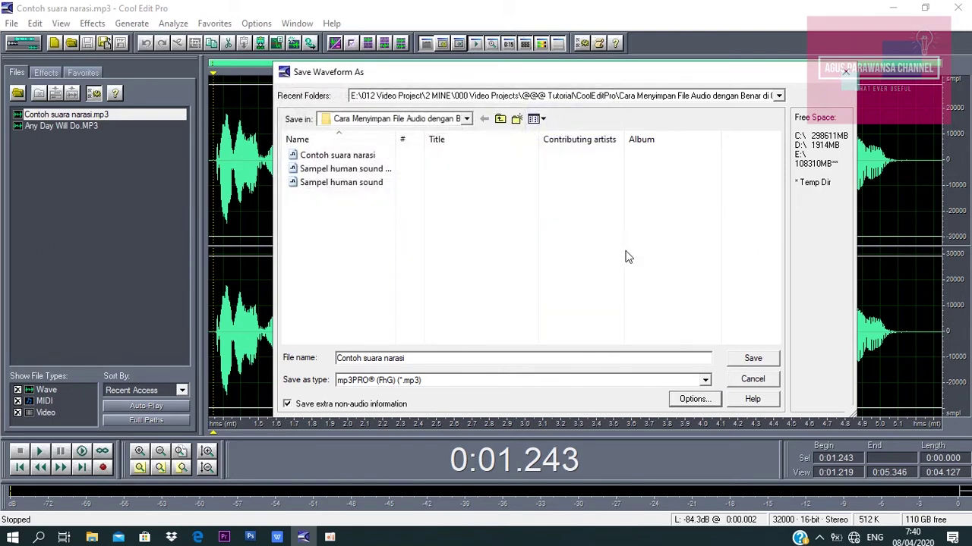
pyautogui.click(757, 361)
pyautogui.click(447, 293)
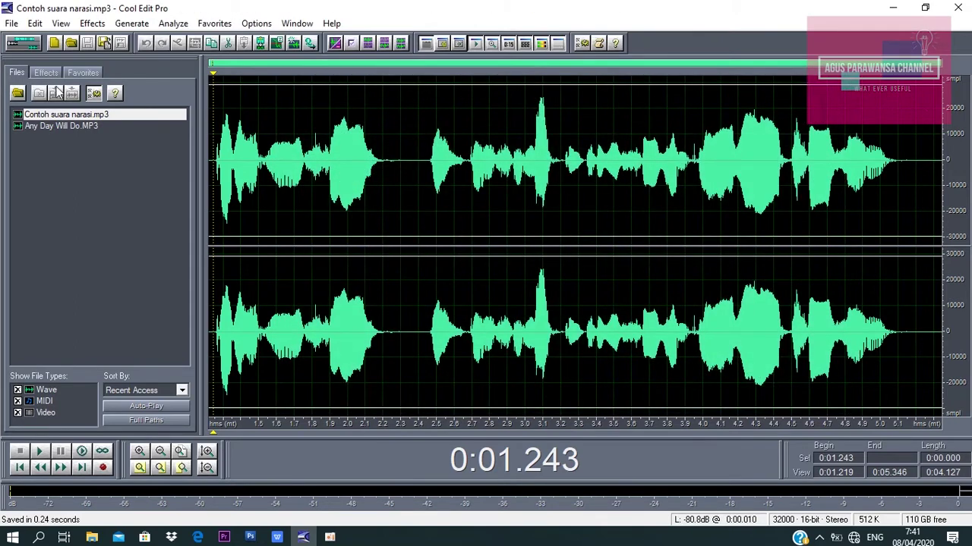
# - Play back the saved narration waveform from near its start, restarting once from the very beginning
pyautogui.click(230, 290)
pyautogui.press('space')
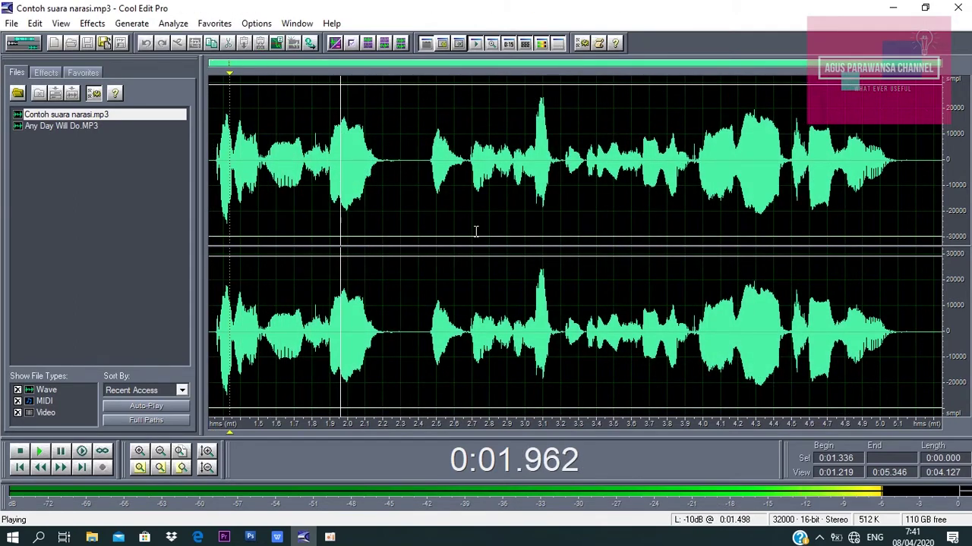
pyautogui.press('space')
pyautogui.click(214, 194)
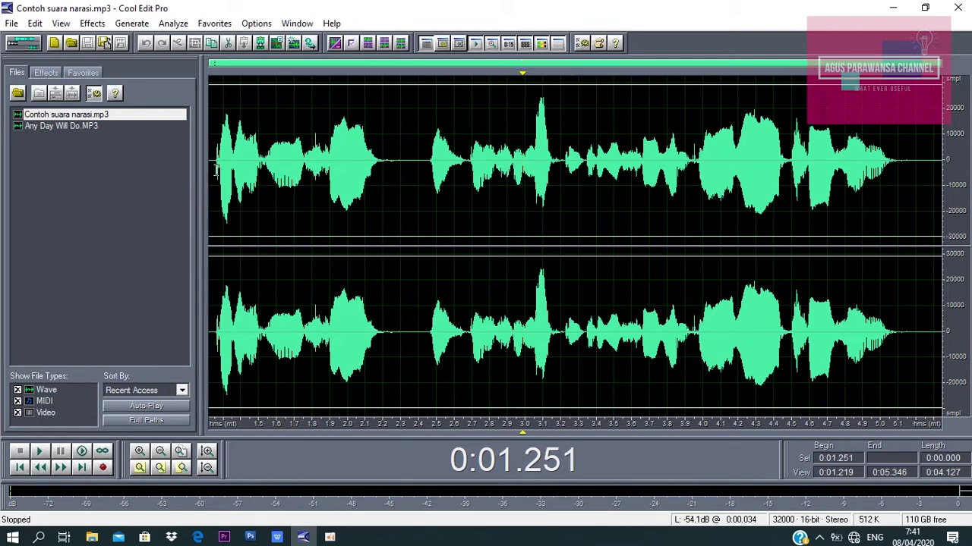
pyautogui.press('space')
pyautogui.press('space')
pyautogui.click(694, 204)
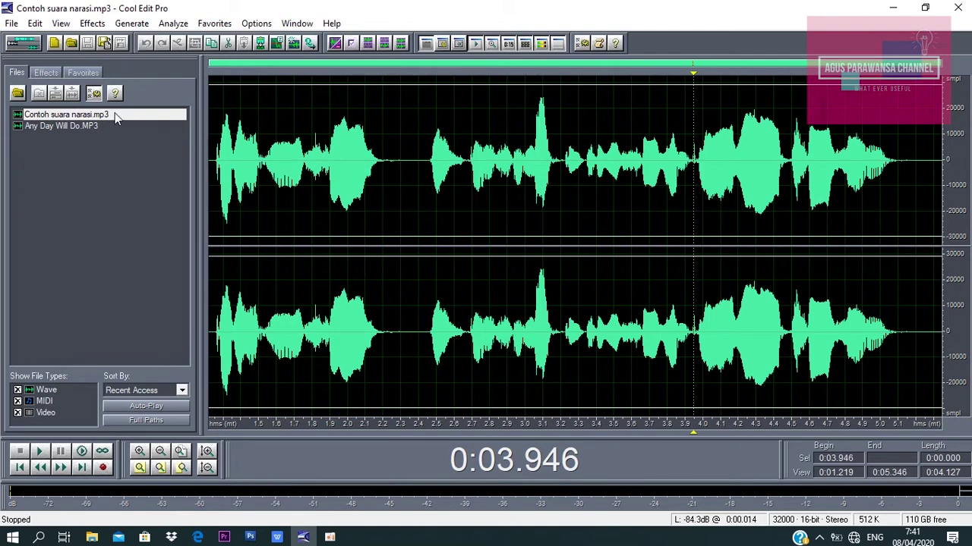
# - Return to the multitrack view and save the session again as "Test project", overwriting the existing file
pyautogui.click(23, 43)
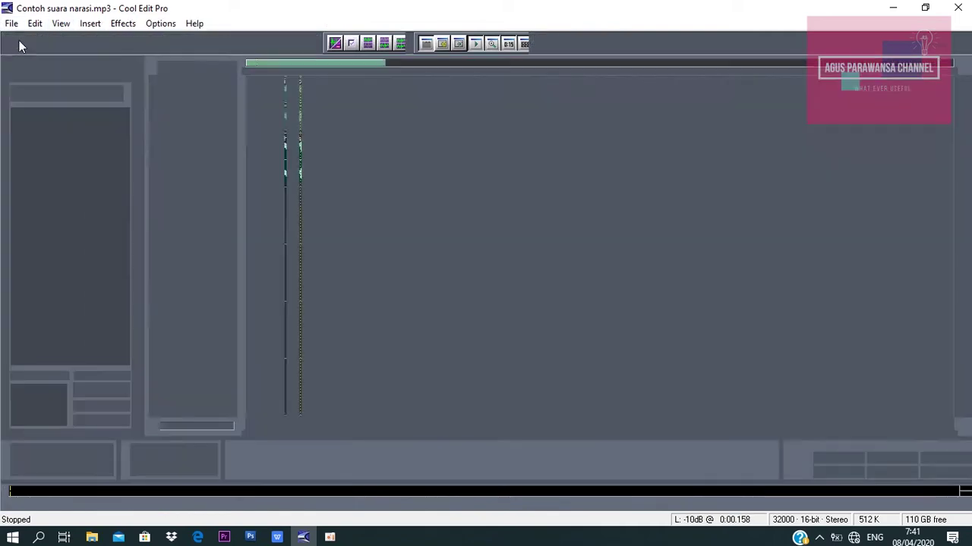
pyautogui.click(11, 23)
pyautogui.click(22, 181)
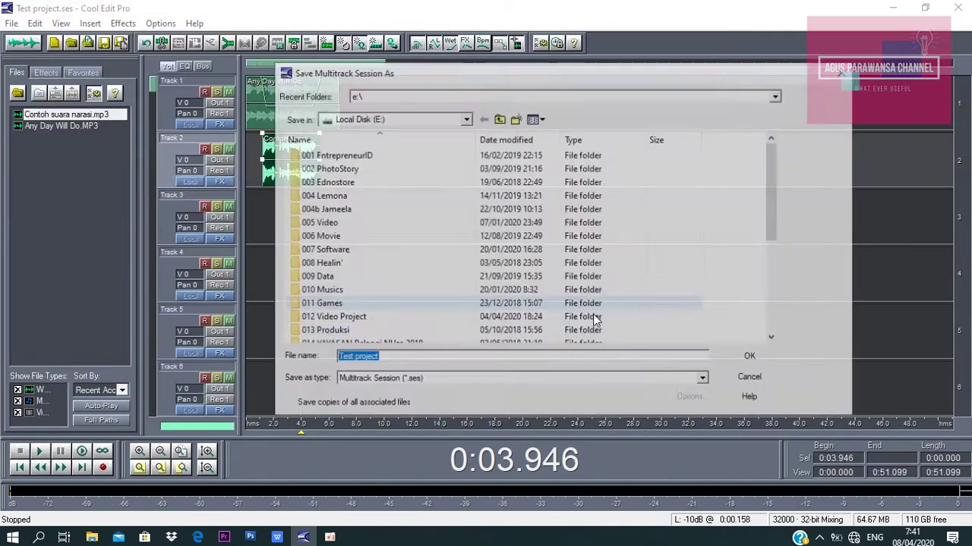
pyautogui.click(752, 359)
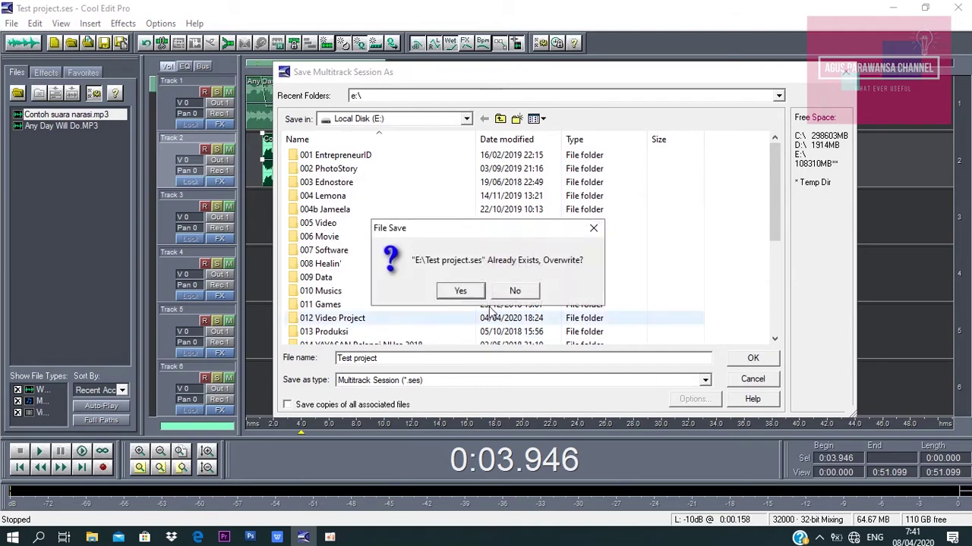
pyautogui.click(478, 296)
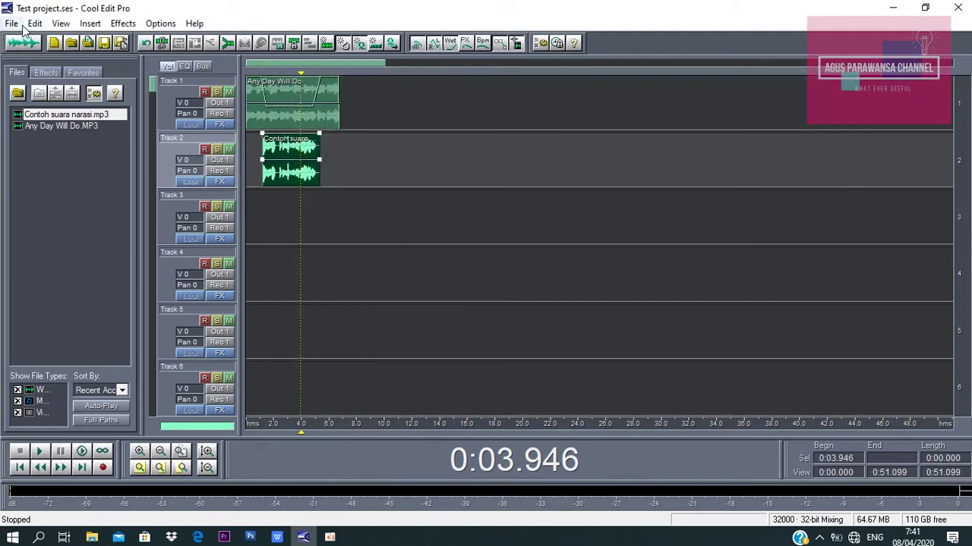
# - Close the session together with its waveforms, and open the "Test project" session from Local Disk (E:)
pyautogui.click(11, 23)
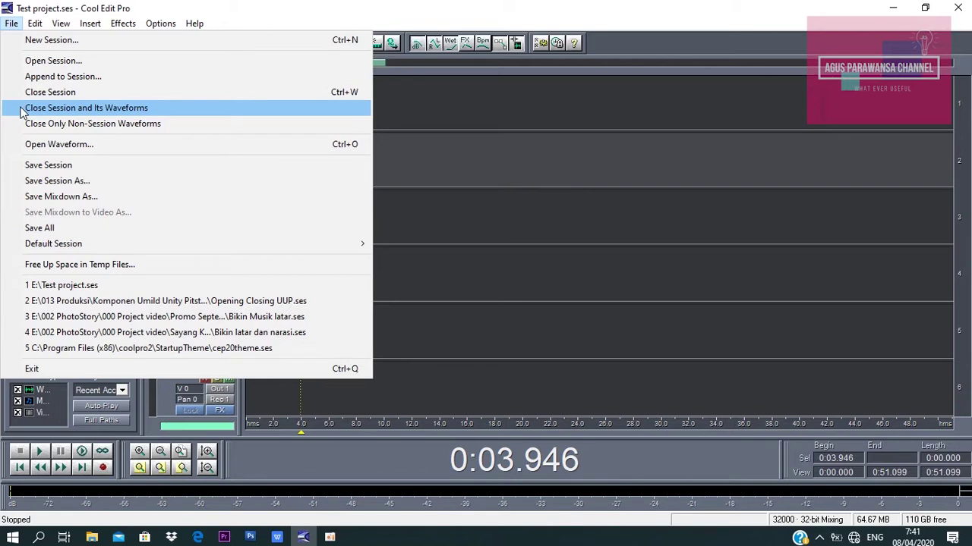
pyautogui.click(86, 108)
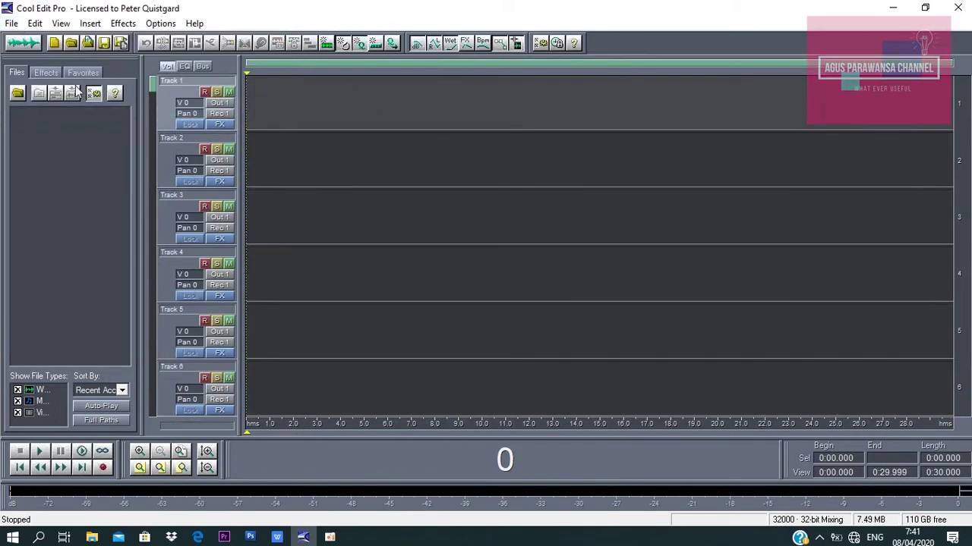
pyautogui.click(11, 23)
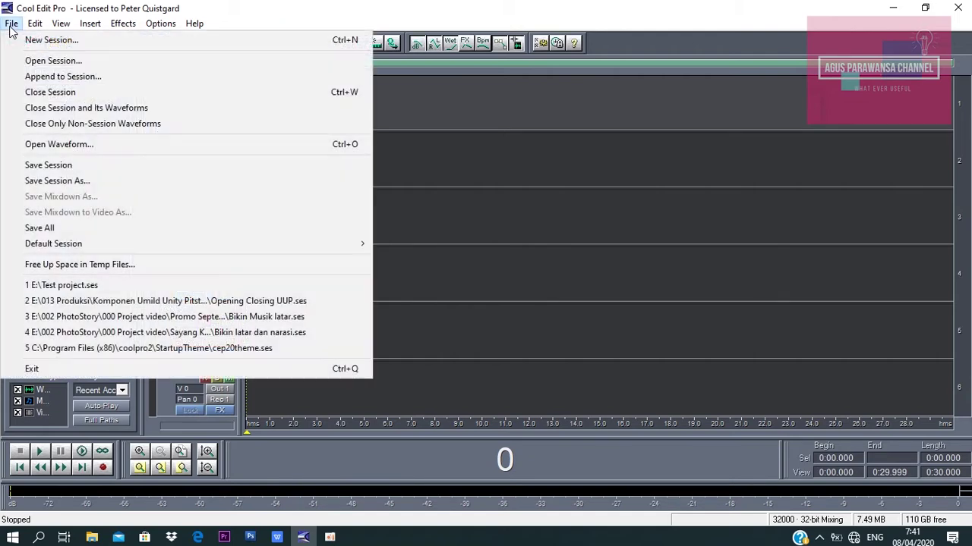
pyautogui.click(52, 60)
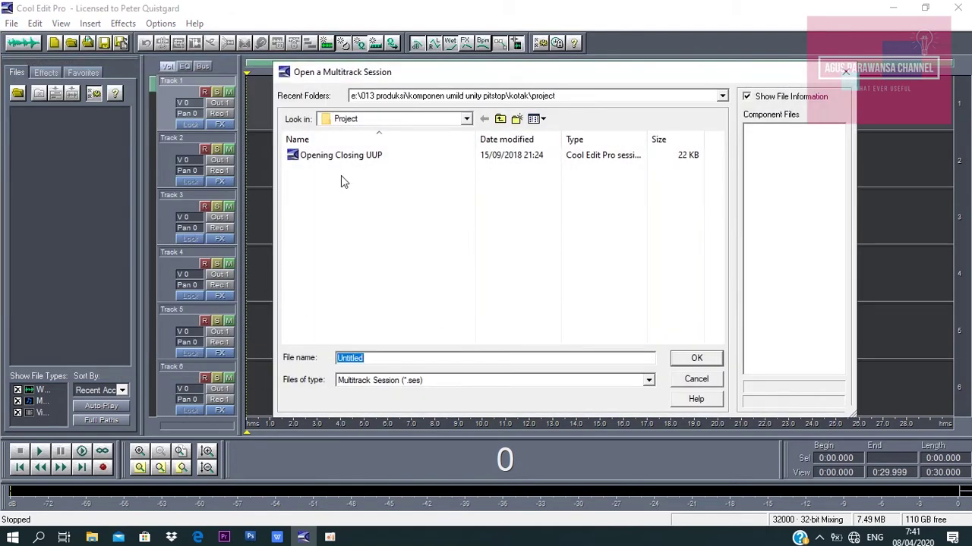
pyautogui.click(500, 118)
pyautogui.click(467, 120)
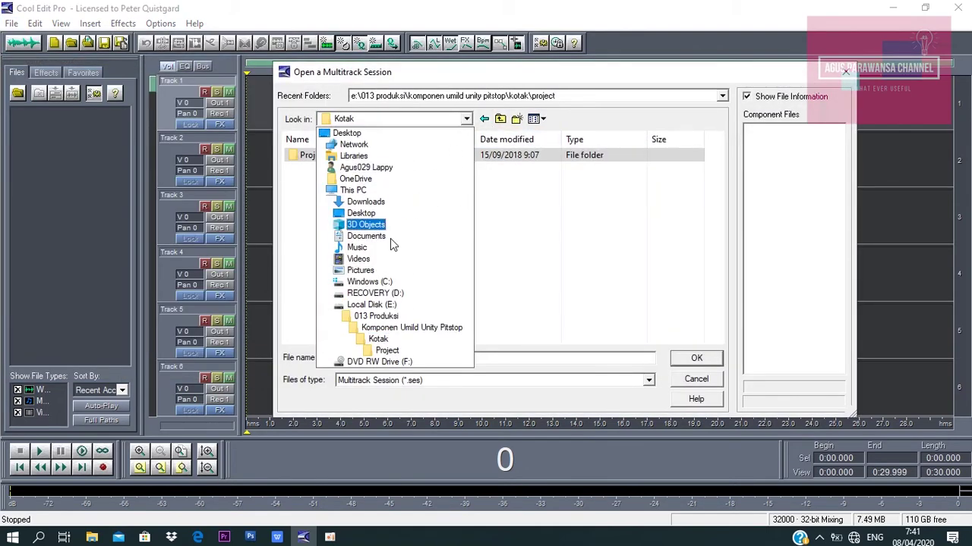
pyautogui.click(358, 242)
pyautogui.moveTo(721, 224); pyautogui.dragTo(719, 341)
pyautogui.click(331, 334)
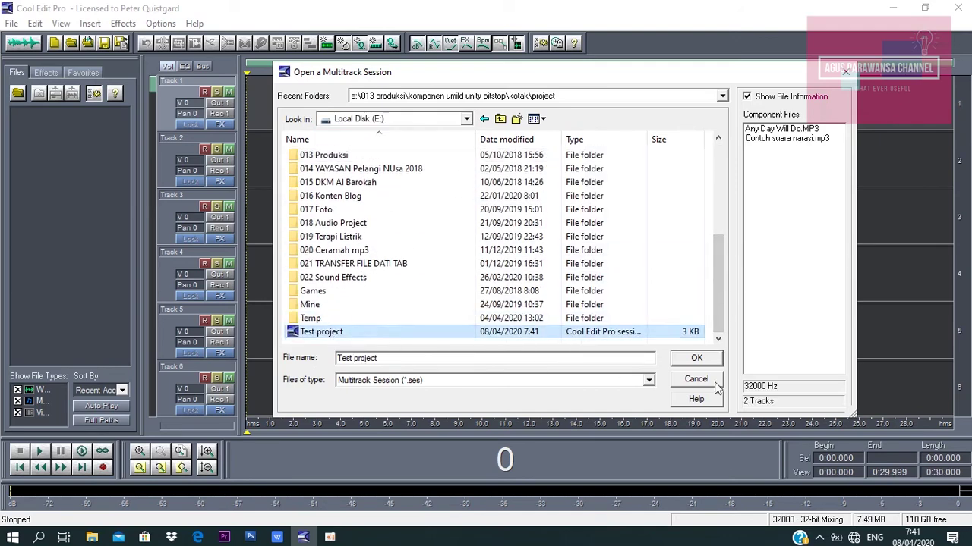
pyautogui.click(696, 358)
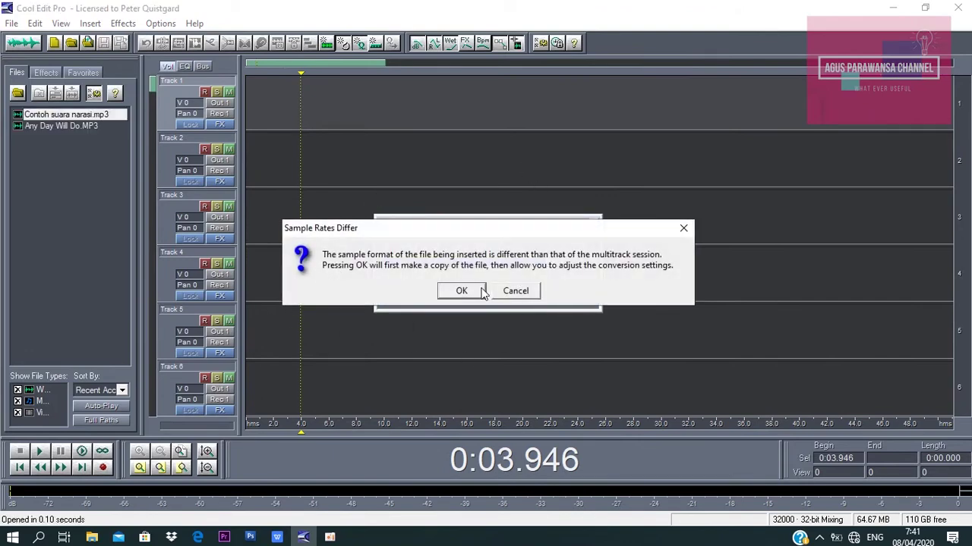
# - Accept the sample format conversion of the narration file to finish loading the session, and place the cursor where the narration clip starts
pyautogui.moveTo(520, 229); pyautogui.dragTo(634, 147)
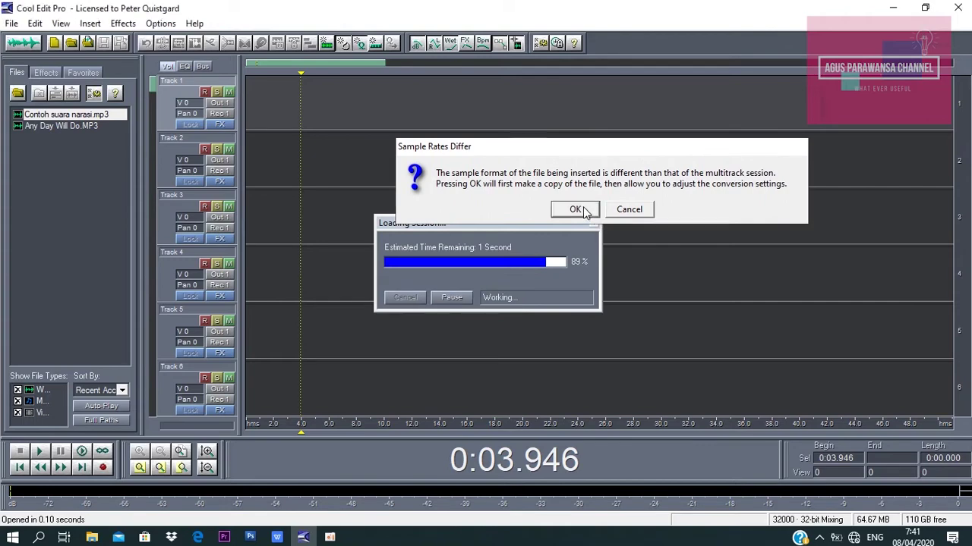
pyautogui.click(582, 211)
pyautogui.click(612, 332)
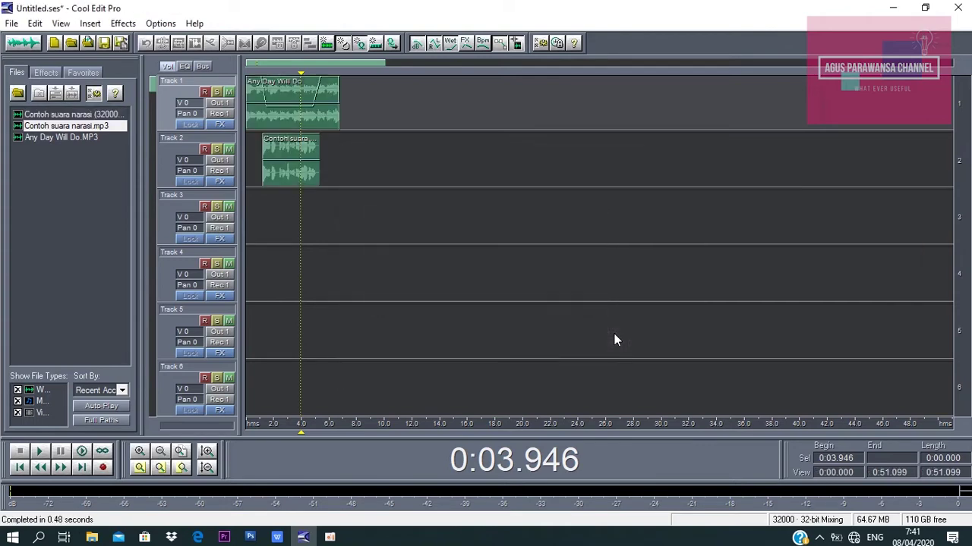
pyautogui.click(262, 209)
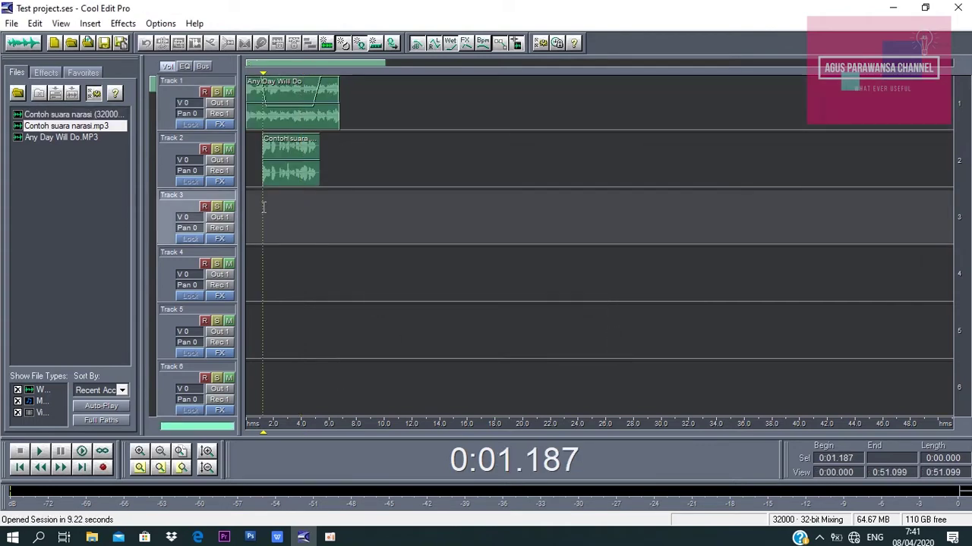
# - Open the narration clip on Track 2 in the waveform view and play it twice from near its start
pyautogui.doubleClick(296, 174)
pyautogui.click(216, 140)
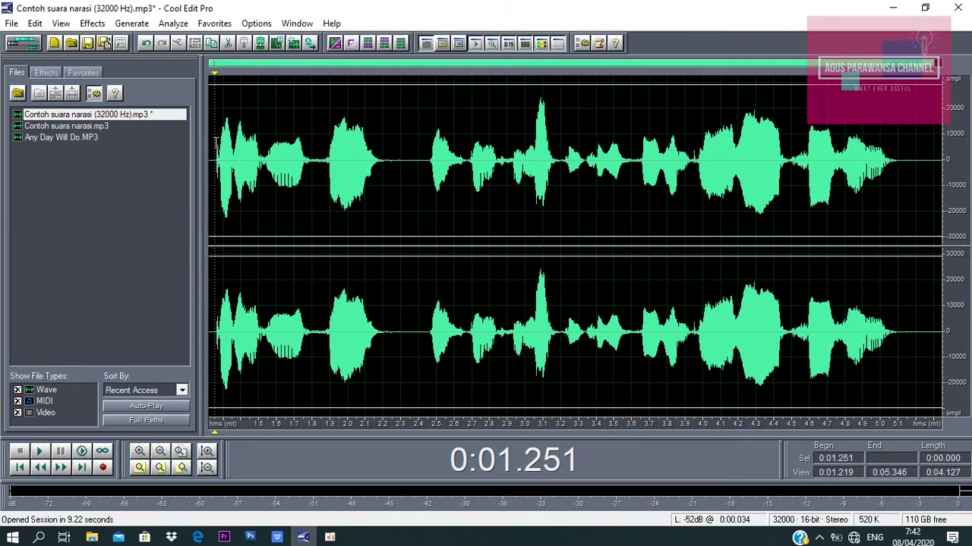
pyautogui.press('space')
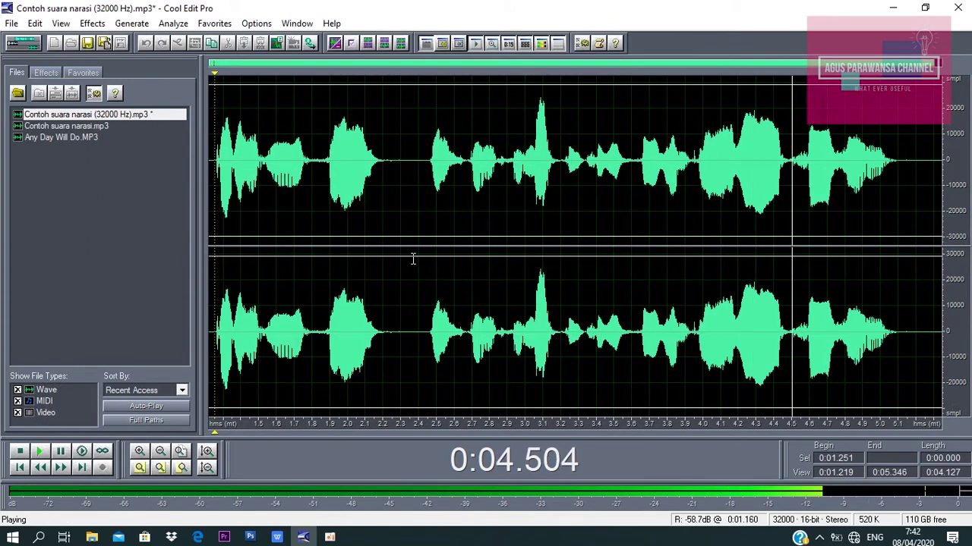
pyautogui.press('space')
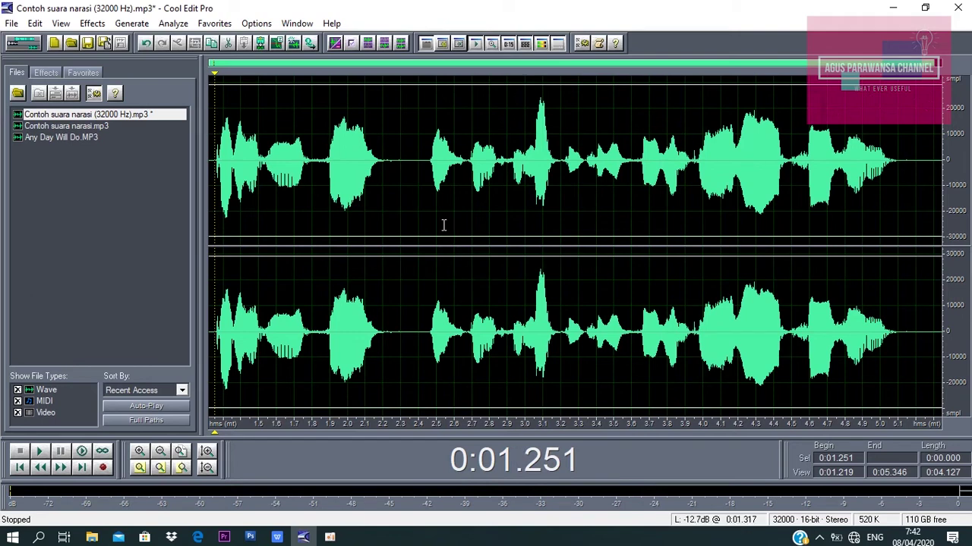
pyautogui.click(219, 152)
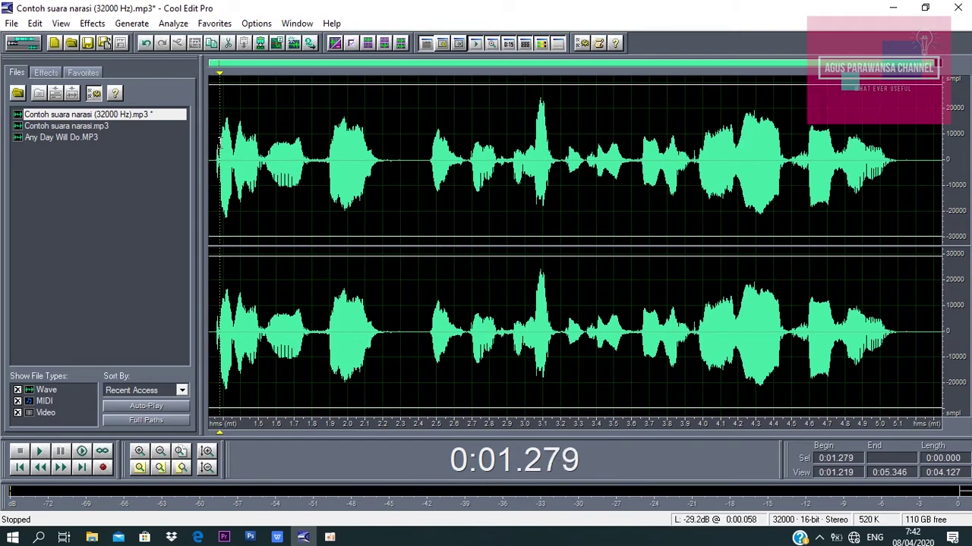
pyautogui.press('space')
# - Return to the multitrack view, reopen the Track 2 narration clip as a waveform and place the cursor where the speech begins
pyautogui.click(20, 46)
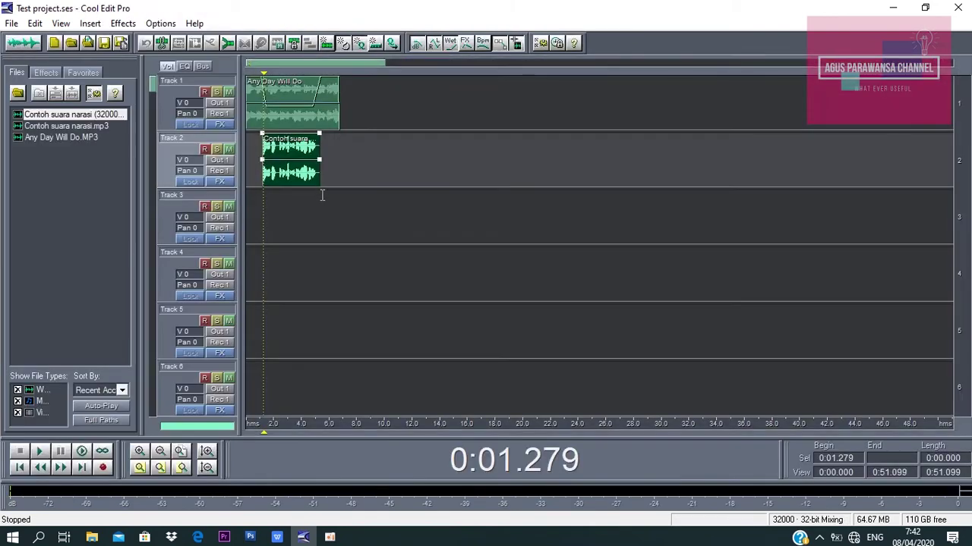
pyautogui.click(266, 200)
pyautogui.doubleClick(271, 183)
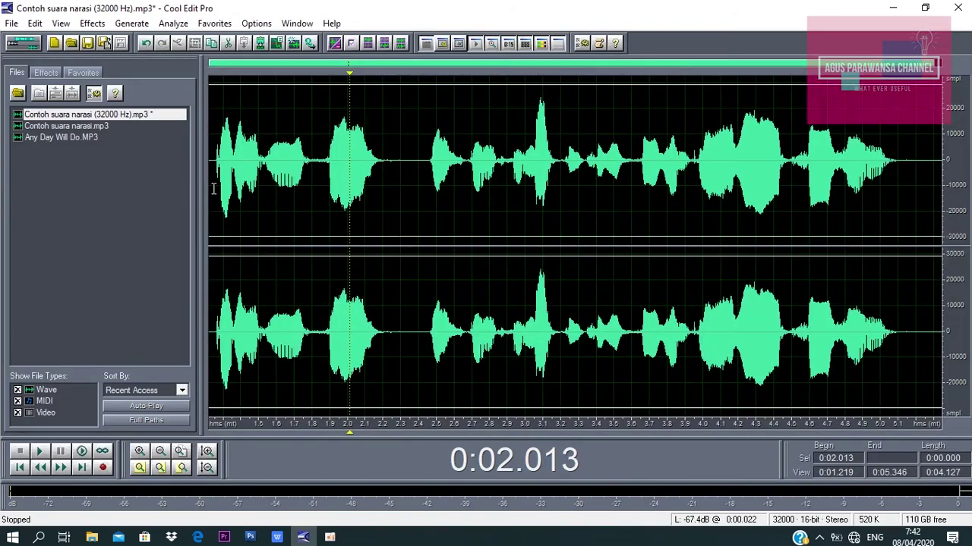
pyautogui.click(218, 151)
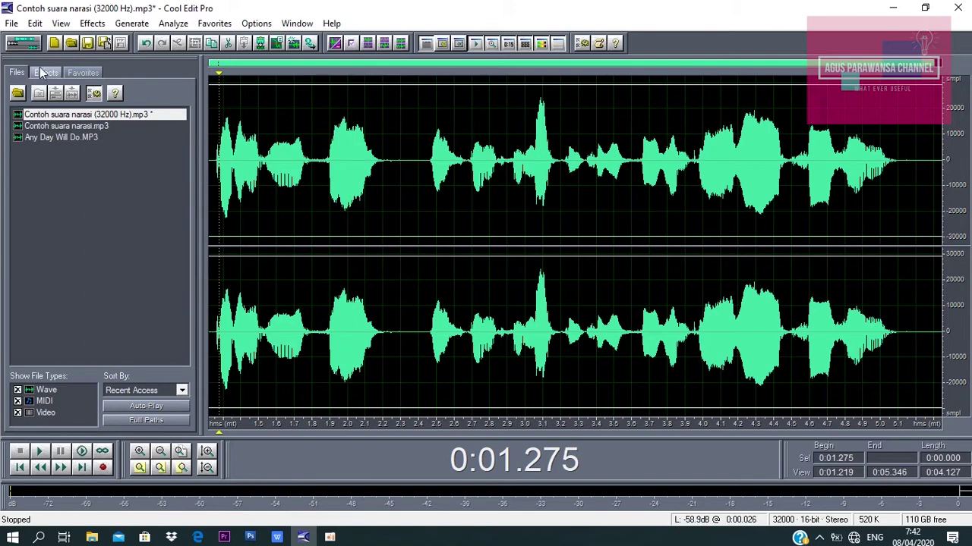
pyautogui.click(12, 23)
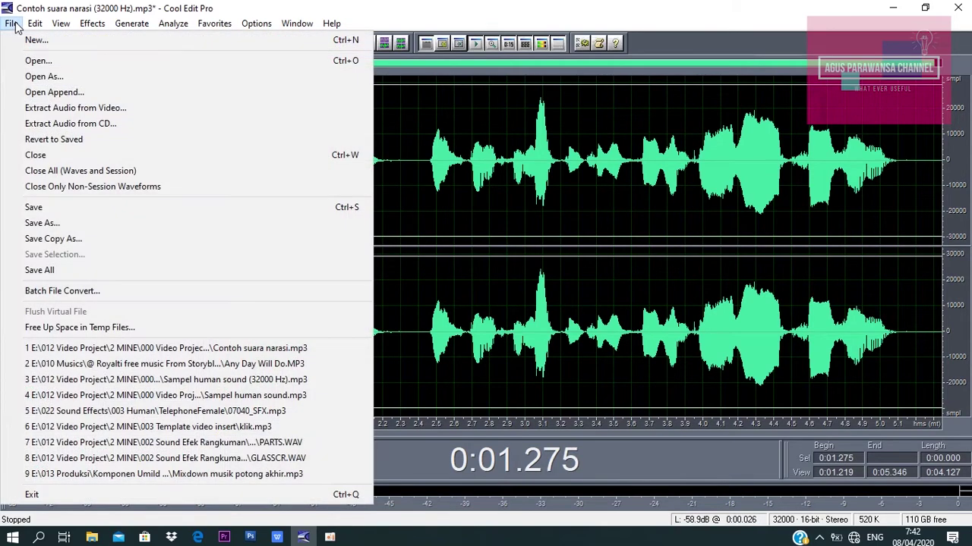
pyautogui.click(46, 223)
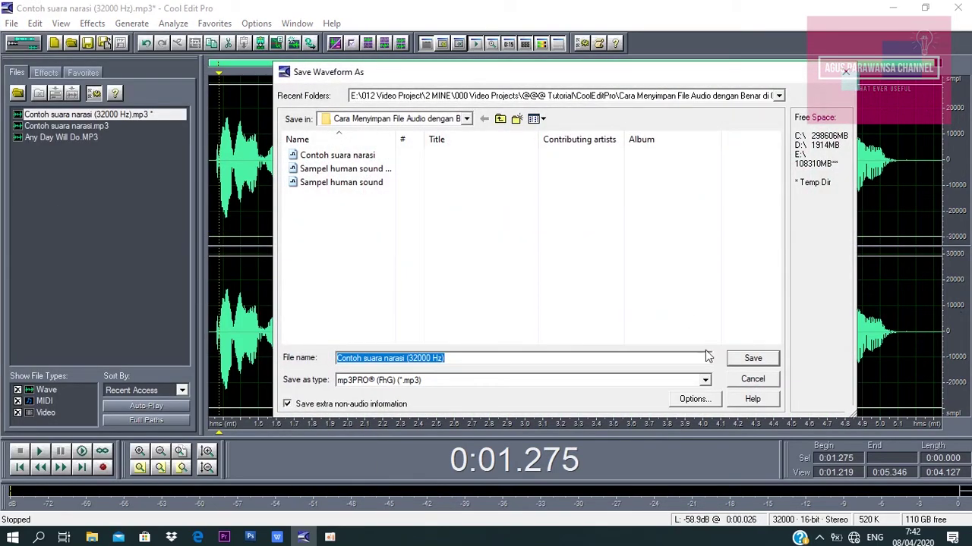
pyautogui.click(694, 401)
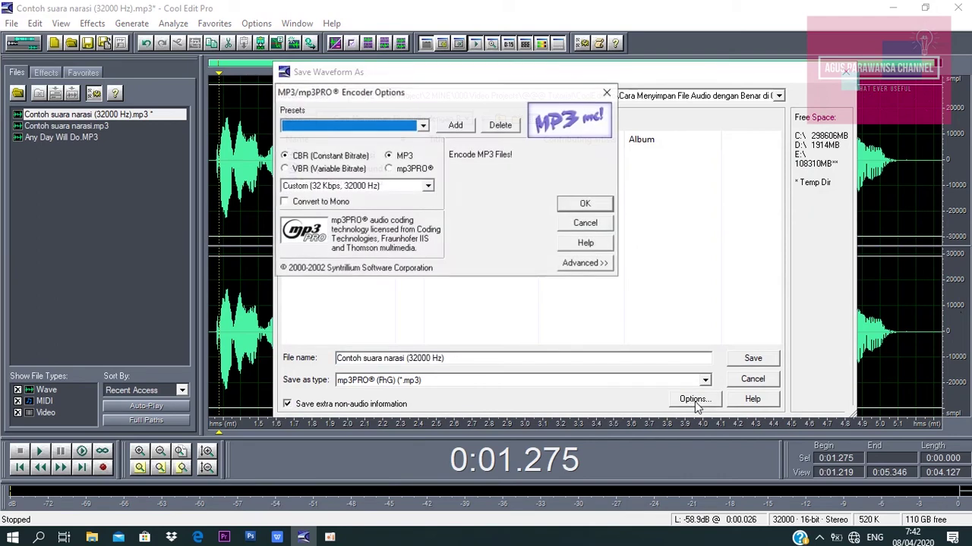
pyautogui.click(584, 225)
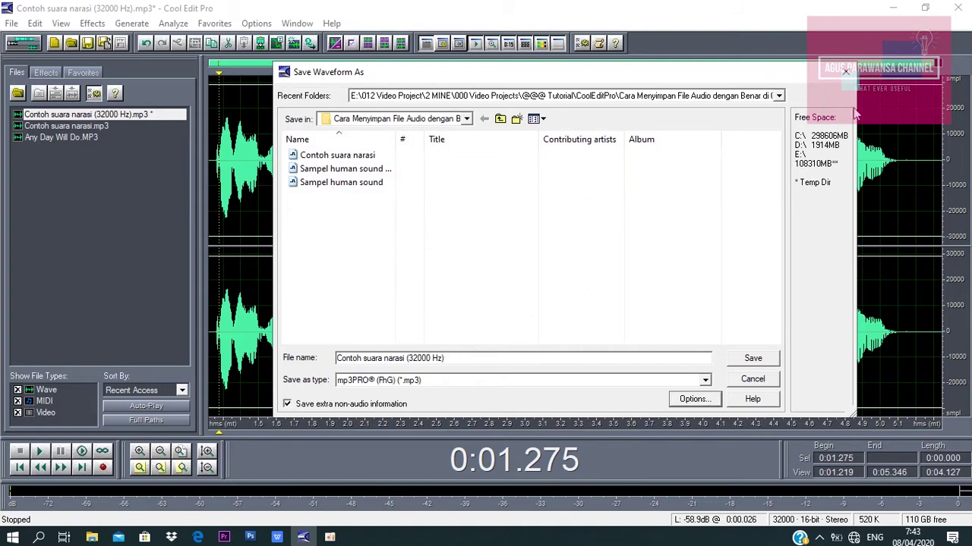
pyautogui.click(847, 72)
# - Save the waveform as the MP3 file "Contoh suara narasi (32000 Hz)" using the encoder setting 128 Kbps, 32000 Hz, Stereo
pyautogui.click(12, 22)
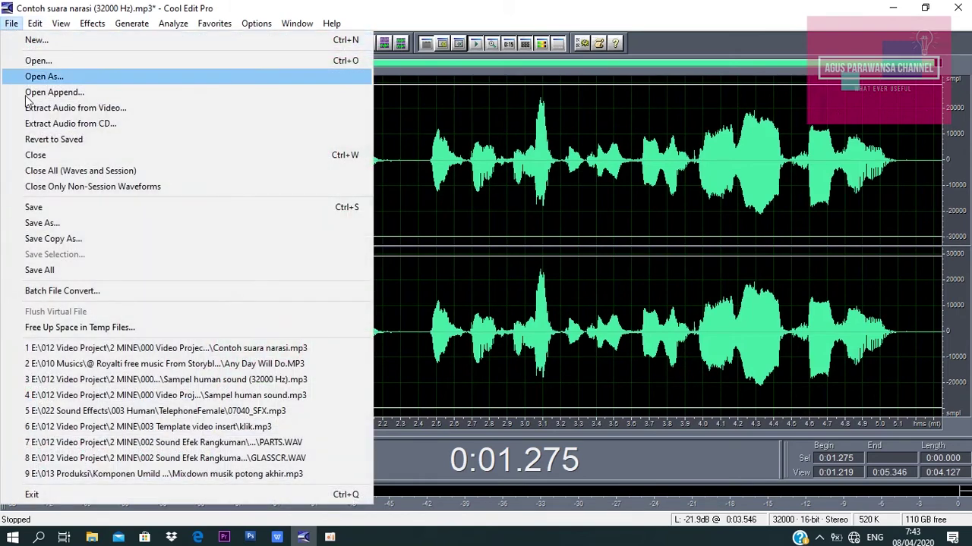
pyautogui.click(42, 223)
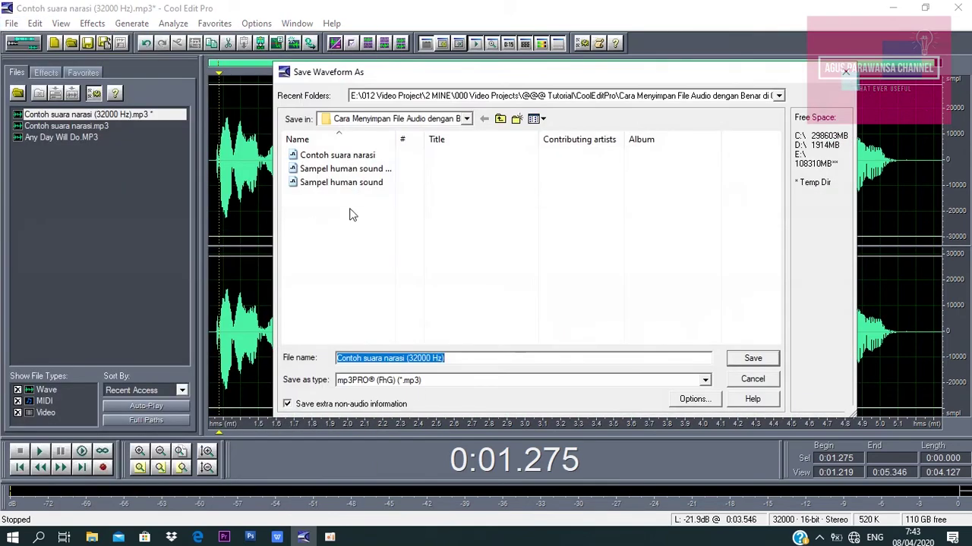
pyautogui.click(692, 401)
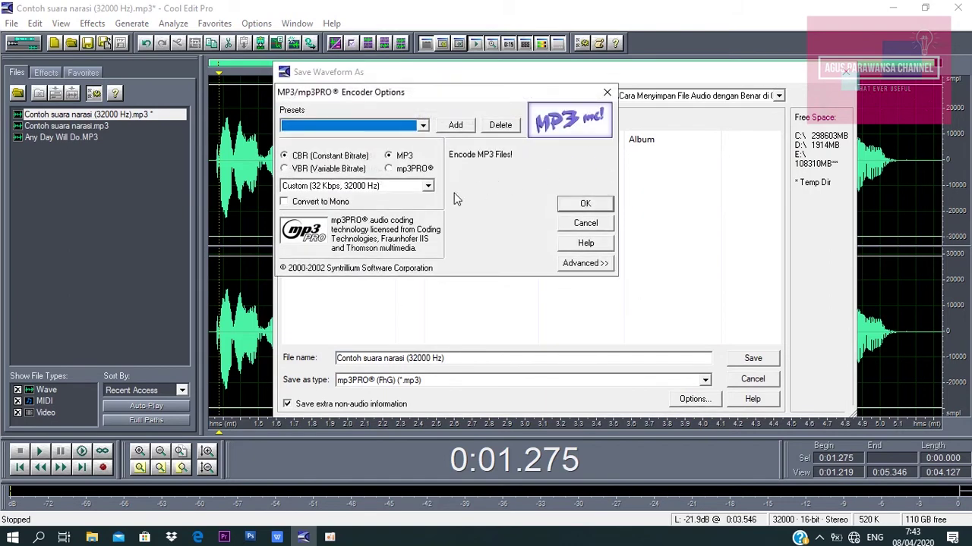
pyautogui.click(428, 187)
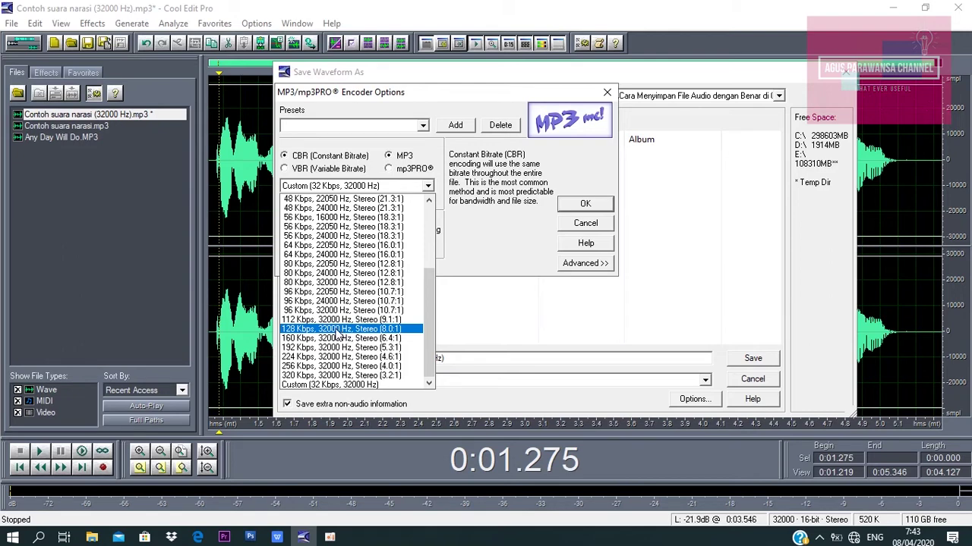
pyautogui.click(338, 329)
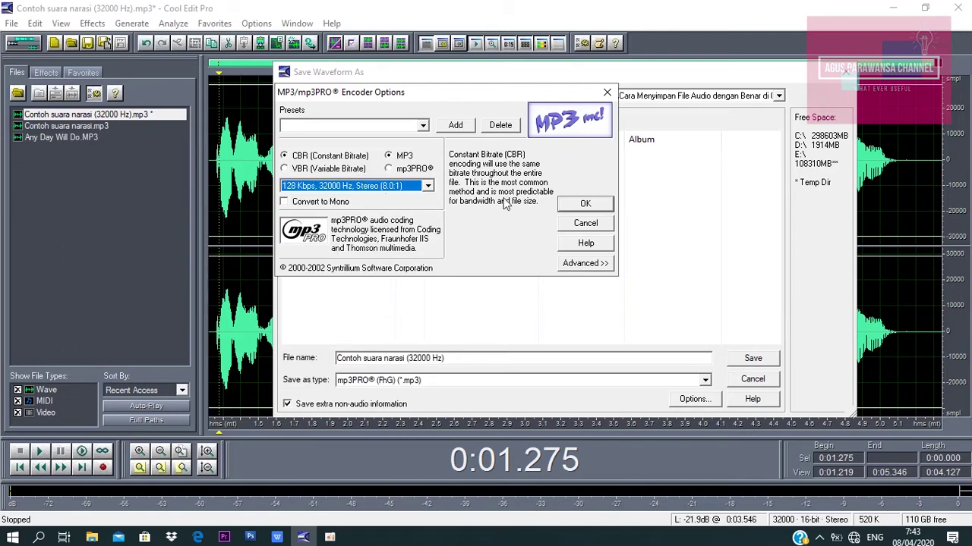
pyautogui.click(584, 206)
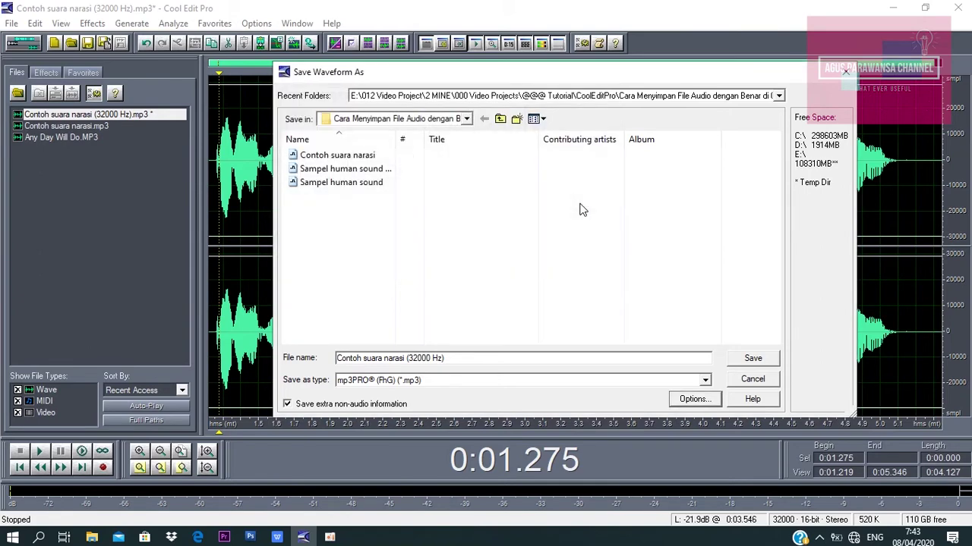
pyautogui.click(767, 361)
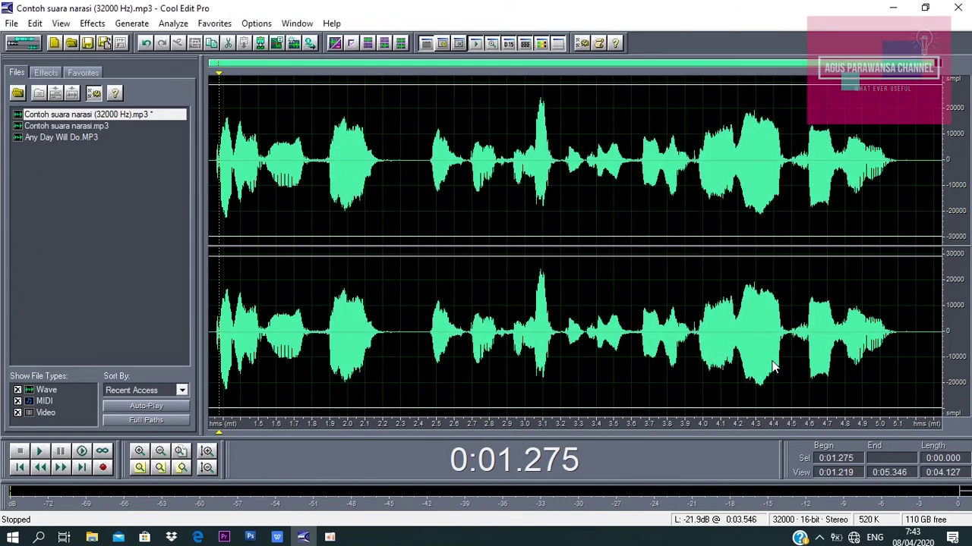
# - Play the start of the newly saved 32000 Hz narration, stop it and return the cursor to the beginning
pyautogui.click(223, 143)
pyautogui.press('space')
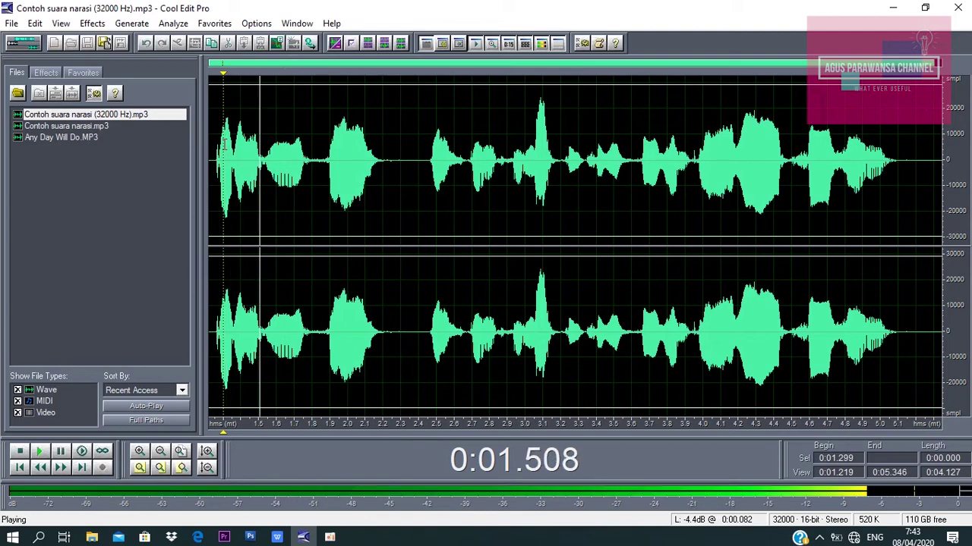
pyautogui.press('space')
pyautogui.click(442, 183)
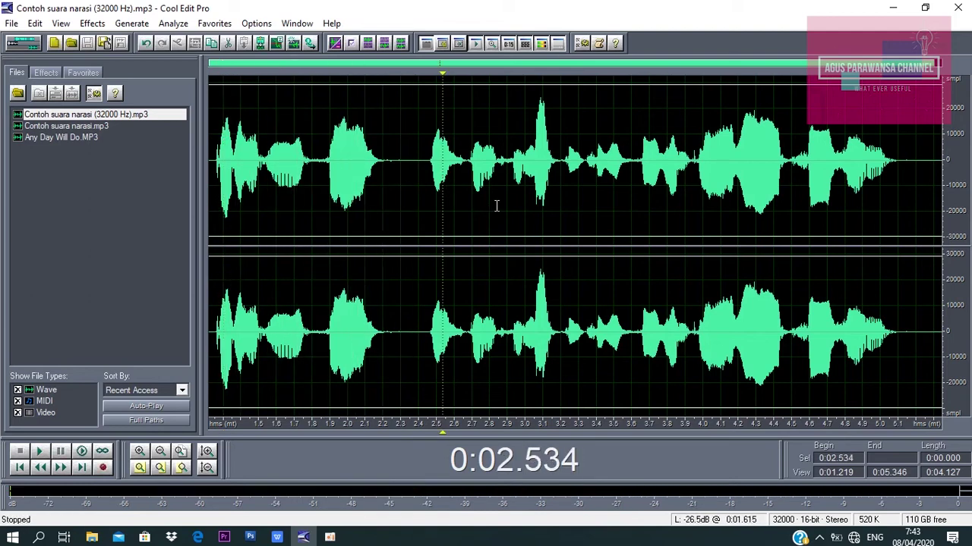
pyautogui.click(214, 128)
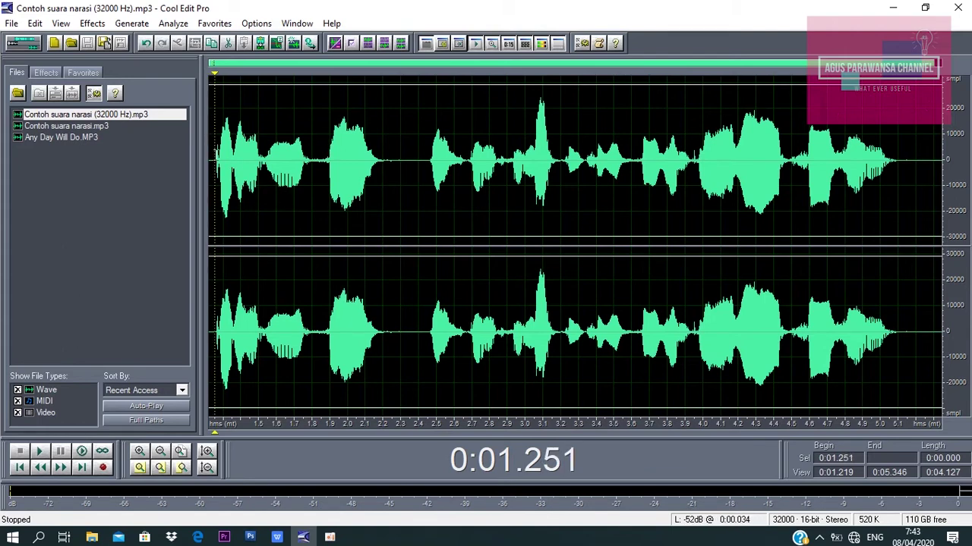
# - Examine the constant-bitrate choices in the MP3 encoder options for saving the narration, and cancel without saving
pyautogui.click(11, 23)
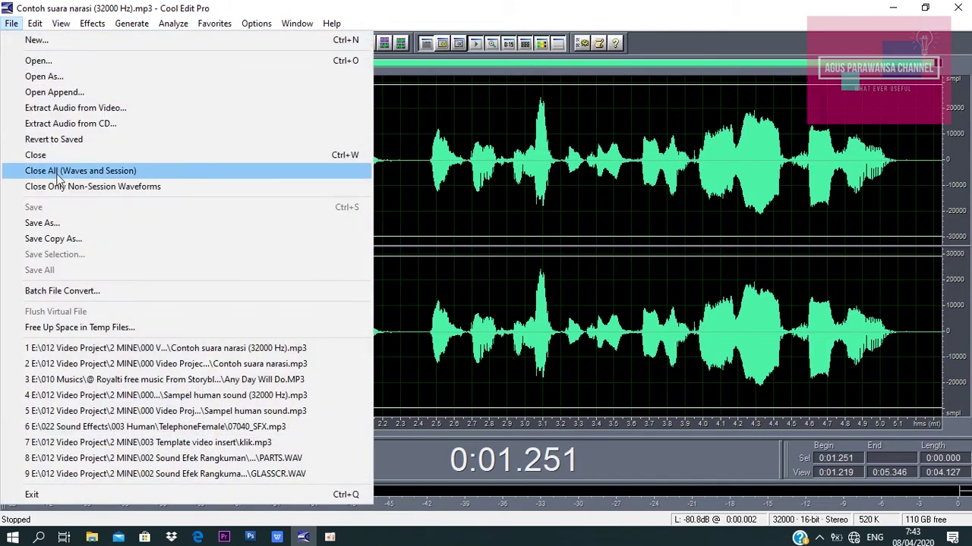
pyautogui.click(61, 223)
pyautogui.click(692, 399)
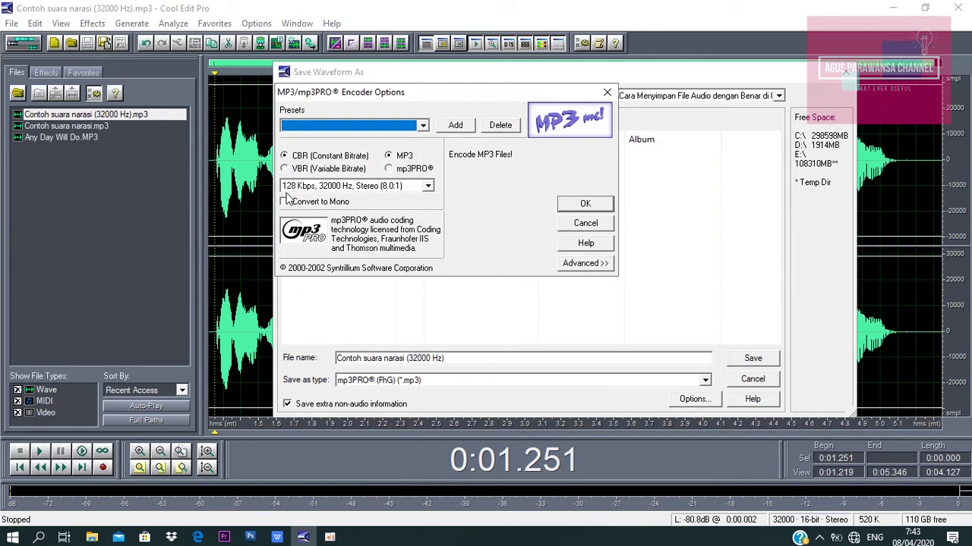
pyautogui.click(383, 186)
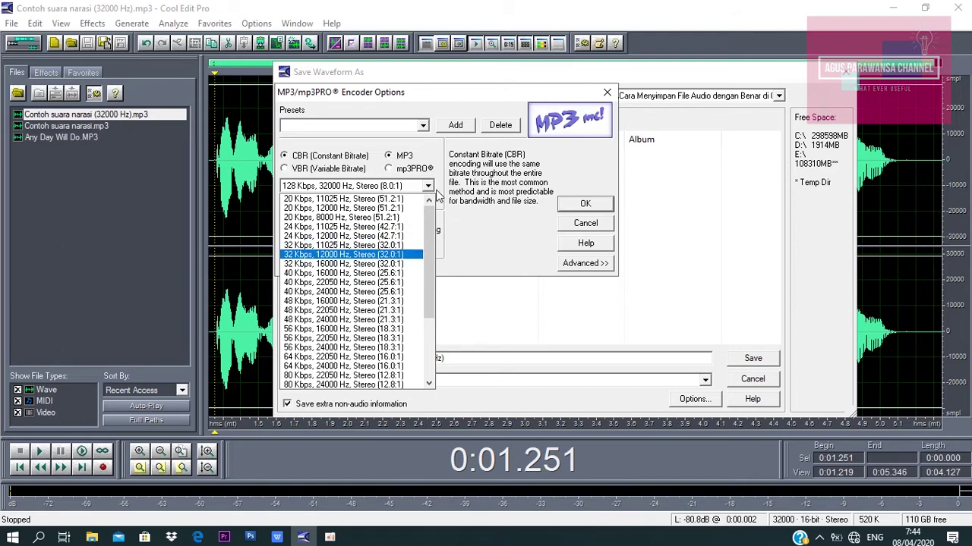
pyautogui.click(428, 187)
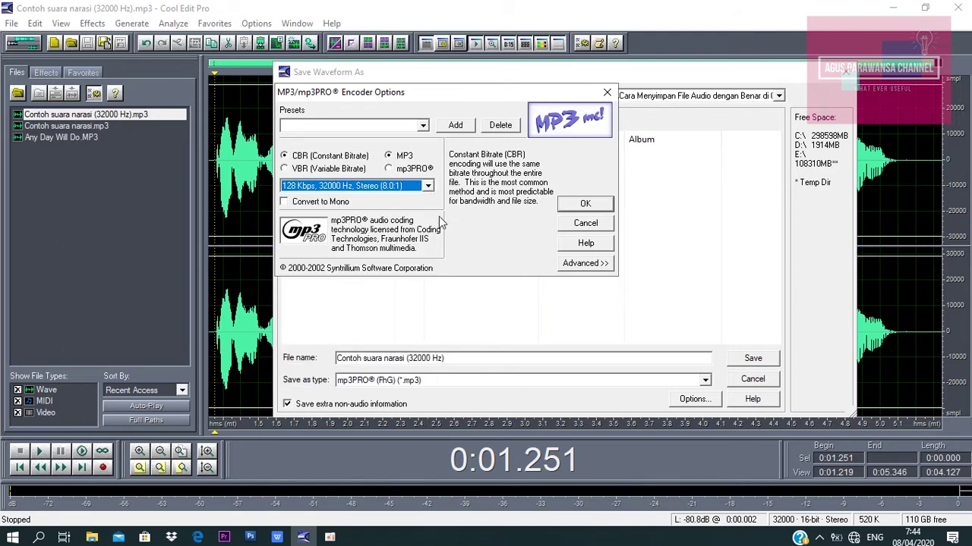
pyautogui.click(429, 188)
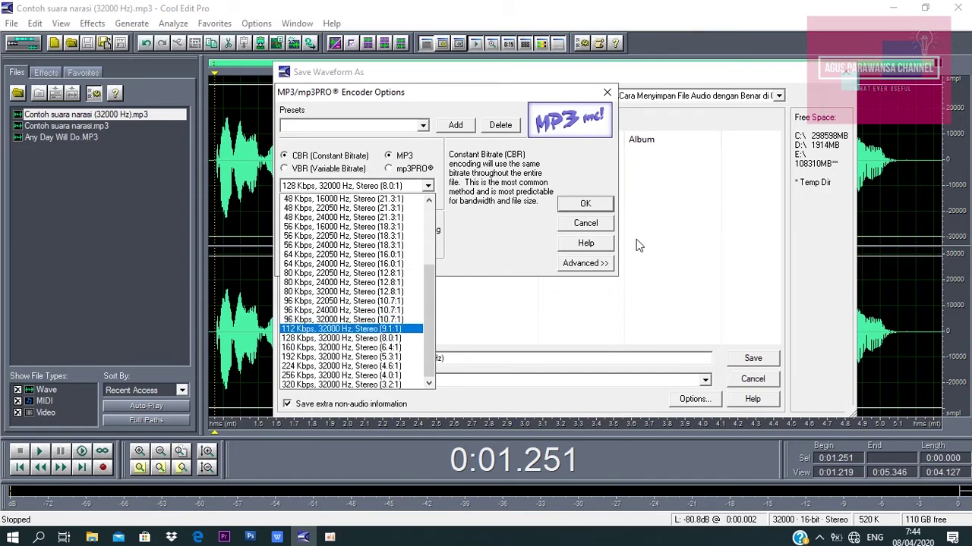
pyautogui.click(605, 231)
pyautogui.click(605, 228)
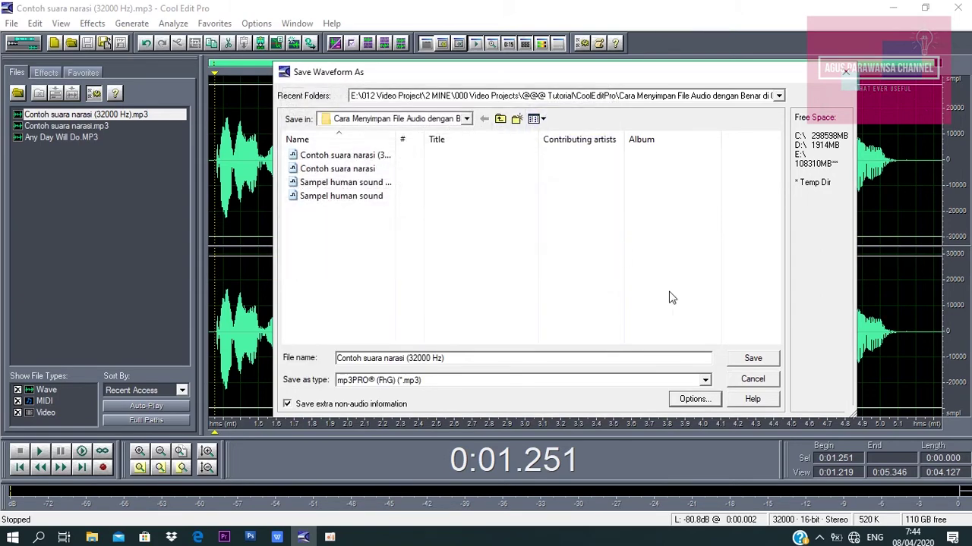
pyautogui.click(750, 378)
# - Play the 32000 Hz narration again from near its start, stop it and move the cursor back before the speech
pyautogui.click(220, 164)
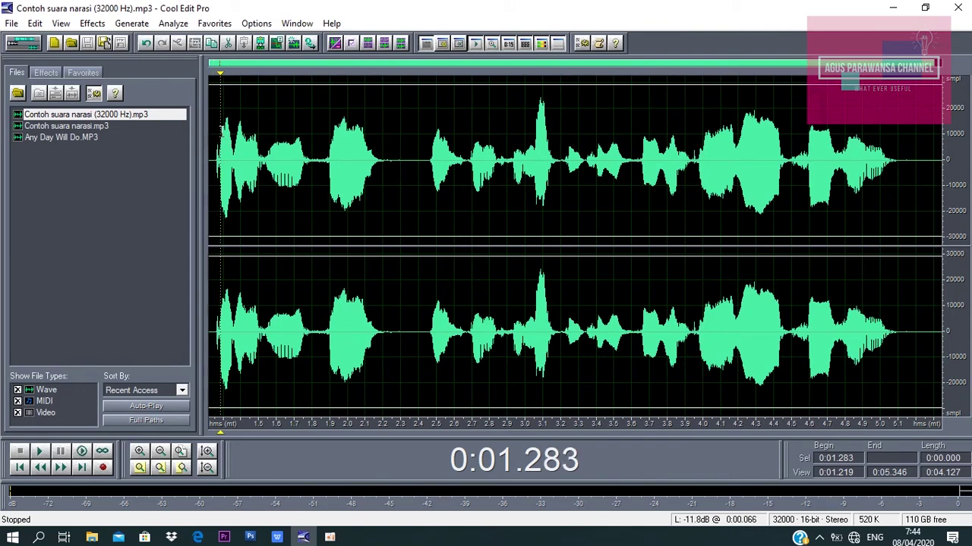
pyautogui.press('space')
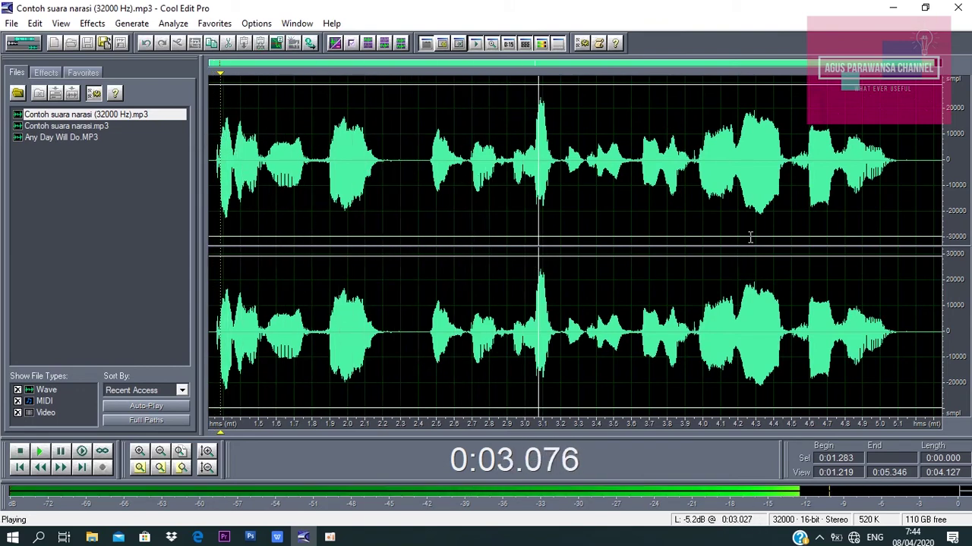
pyautogui.press('space')
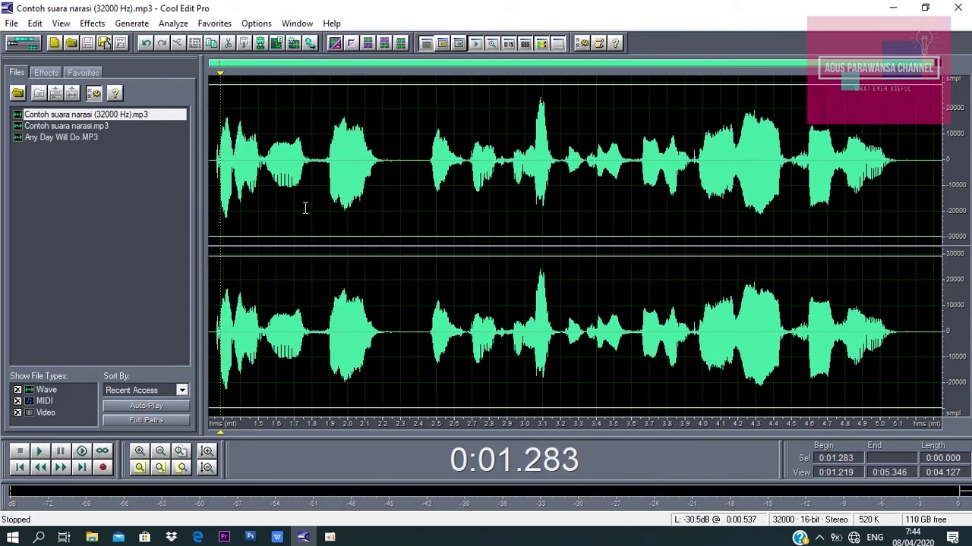
pyautogui.moveTo(217, 148); pyautogui.dragTo(218, 148)
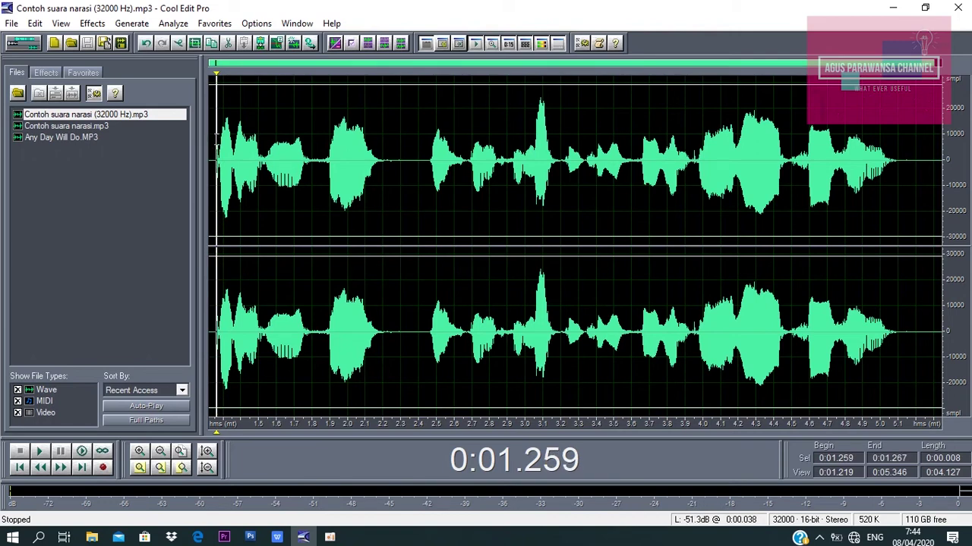
pyautogui.click(211, 142)
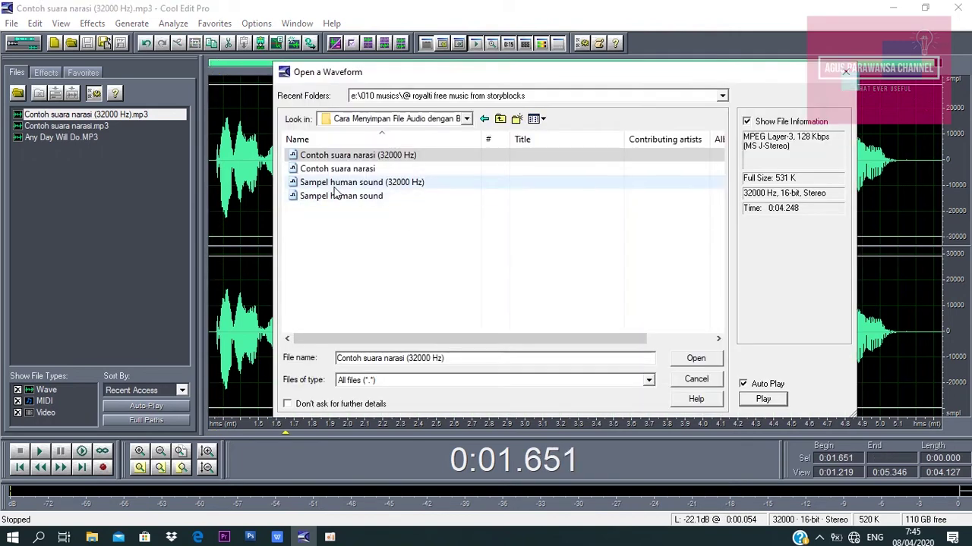
# - Open the "Sampel human sound" waveform and play part of it, and switch to the "Contoh suara narasi.mp3" waveform for comparison
pyautogui.click(335, 184)
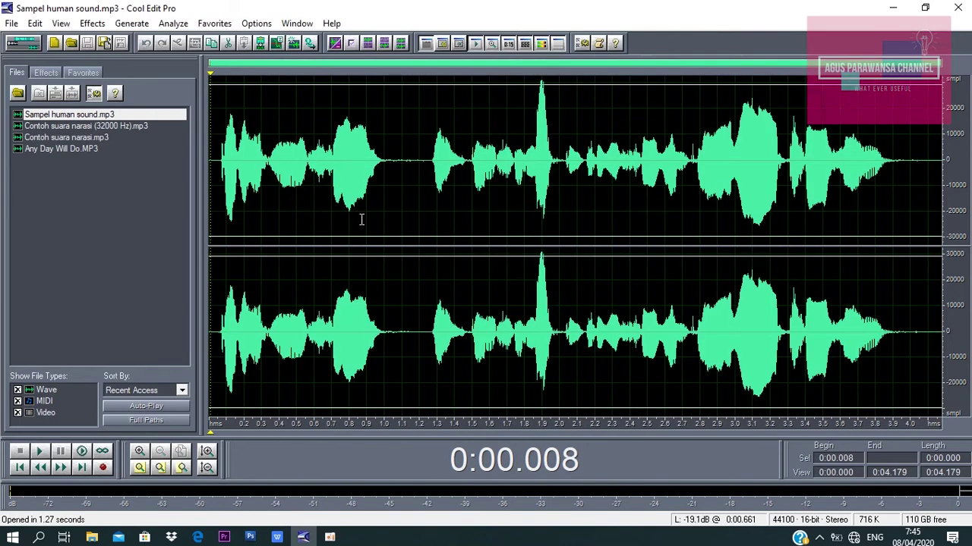
pyautogui.press('space')
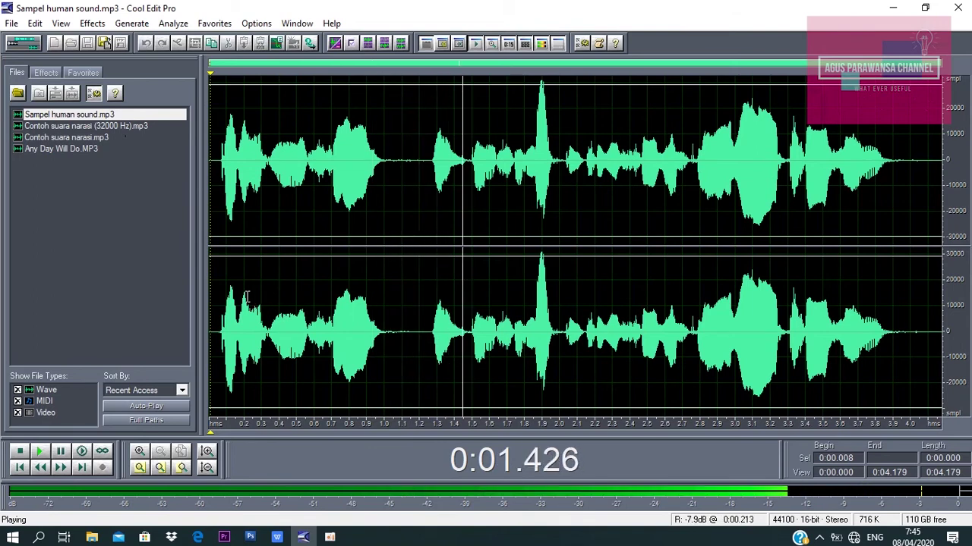
pyautogui.press('space')
pyautogui.doubleClick(106, 134)
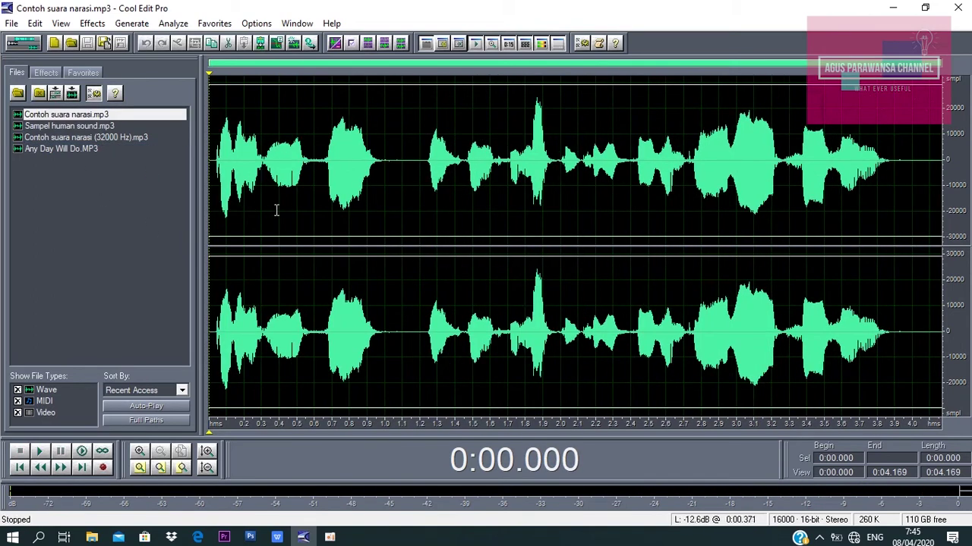
# - Play the "Contoh suara narasi.mp3" waveform, and check the save dialog for the 32000 Hz narration without saving
pyautogui.press('space')
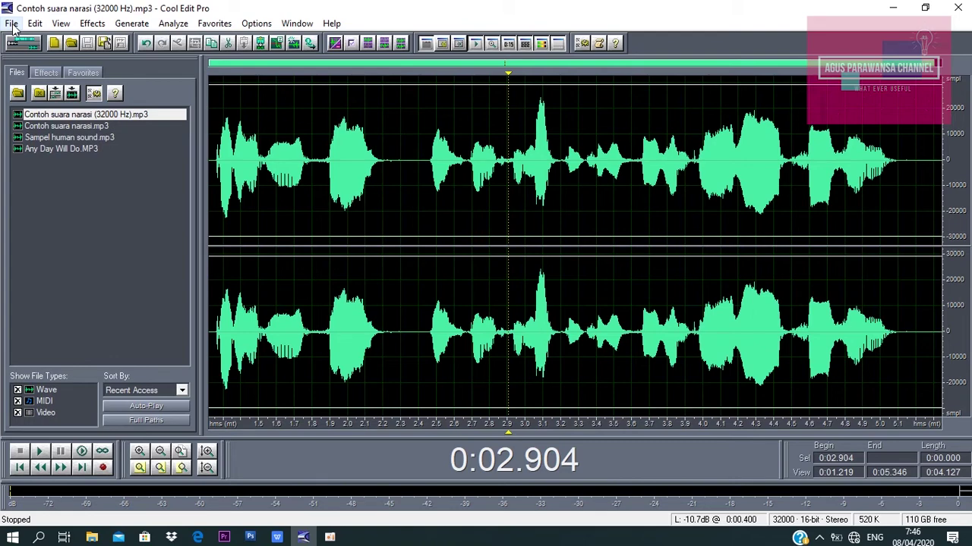
pyautogui.click(12, 24)
pyautogui.click(107, 224)
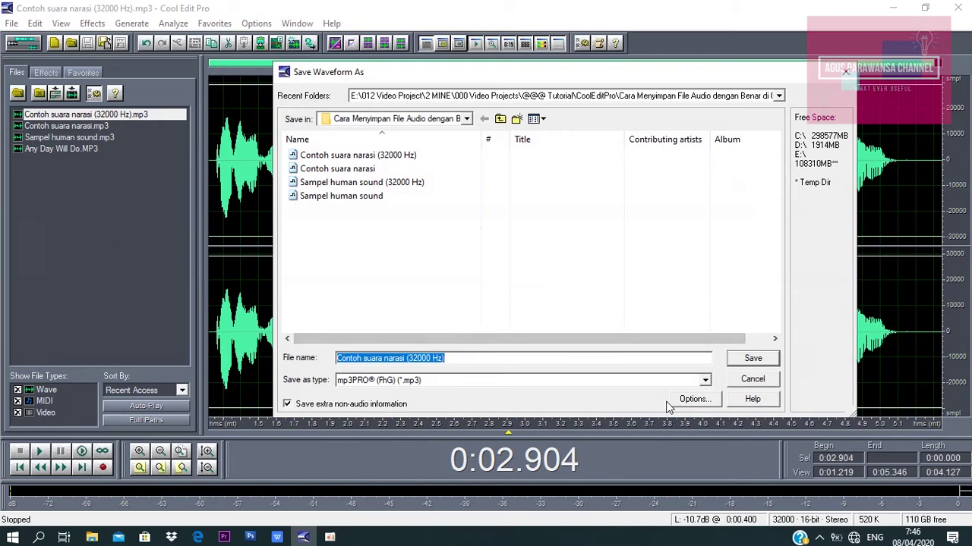
pyautogui.click(851, 79)
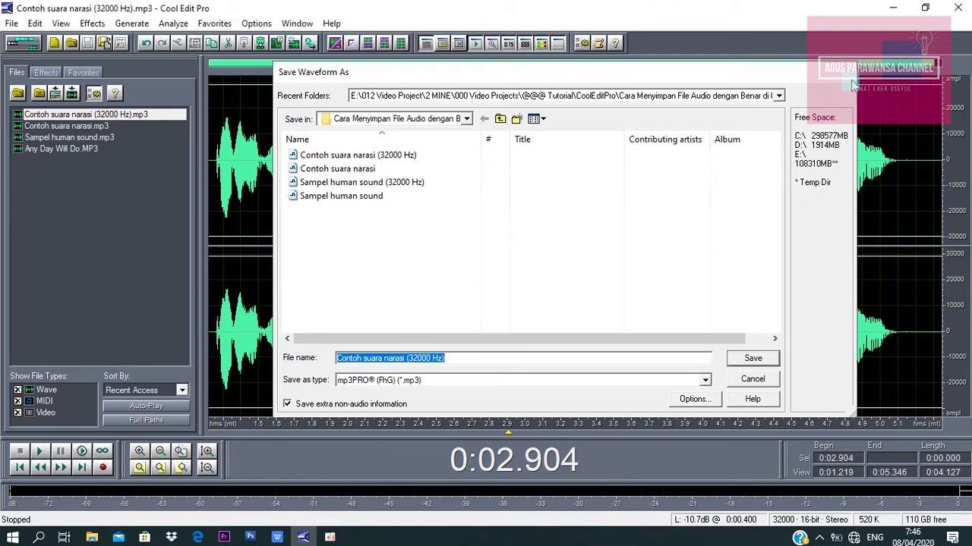
pyautogui.click(418, 186)
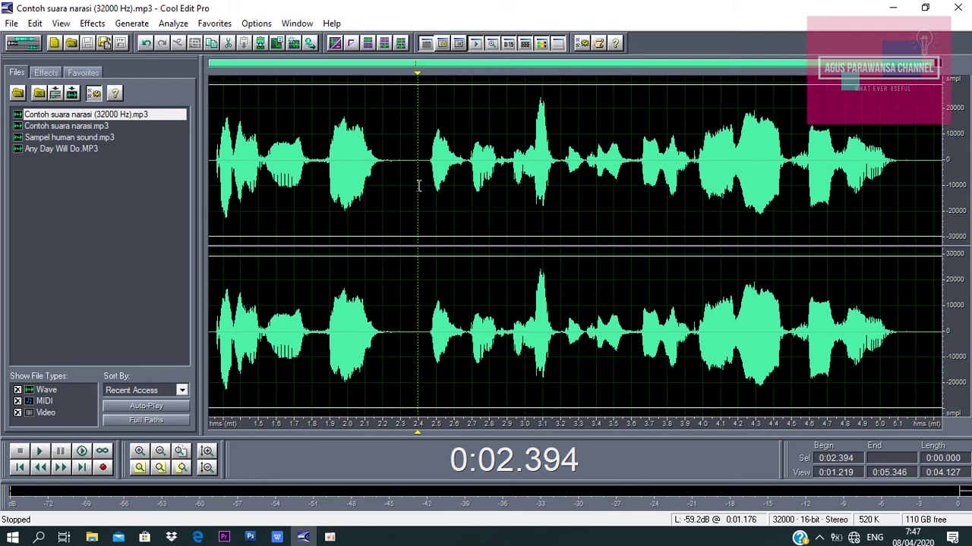
pyautogui.click(324, 134)
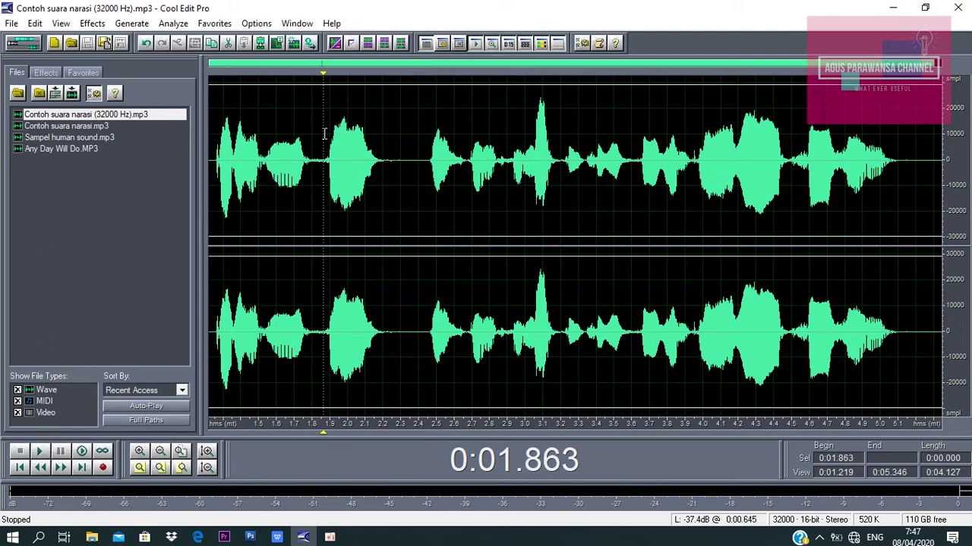
pyautogui.click(428, 193)
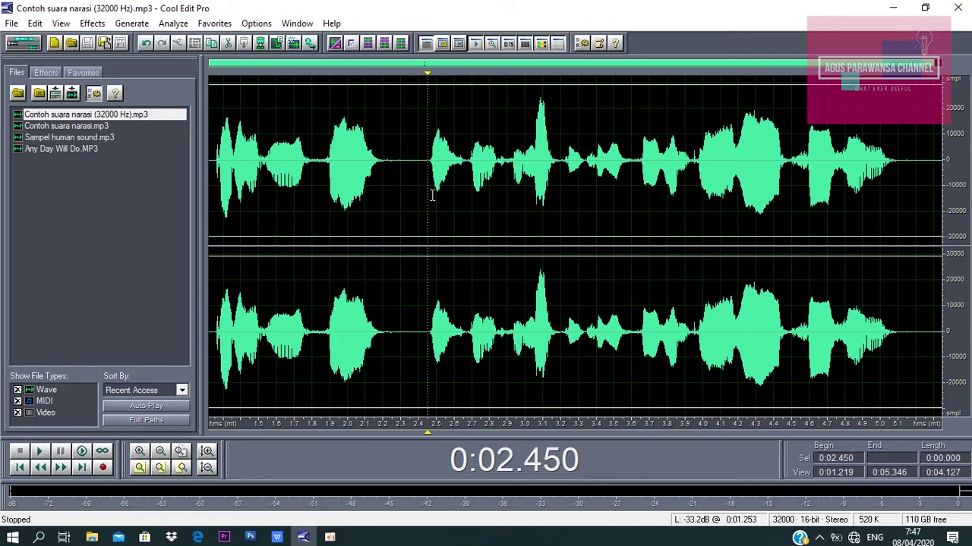
pyautogui.click(642, 186)
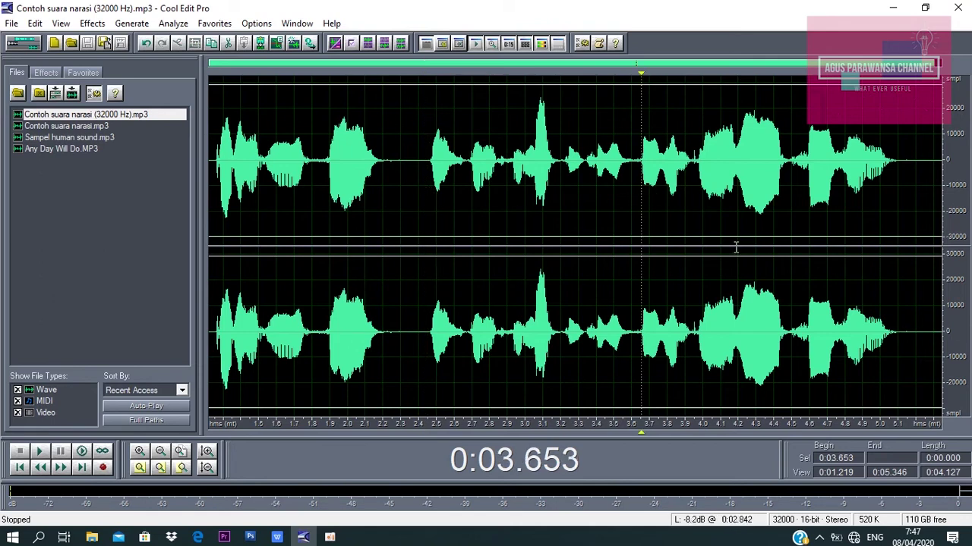
pyautogui.click(318, 173)
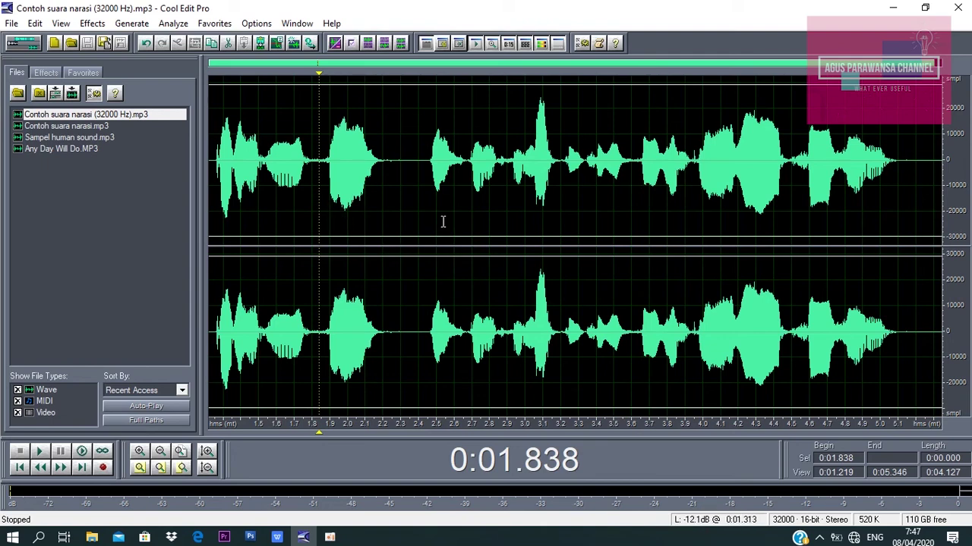
pyautogui.click(427, 186)
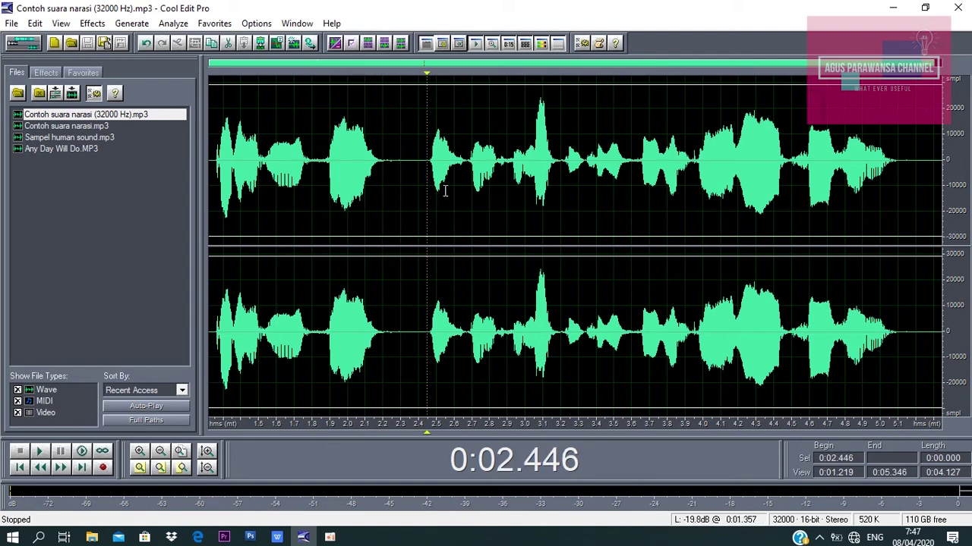
pyautogui.click(321, 161)
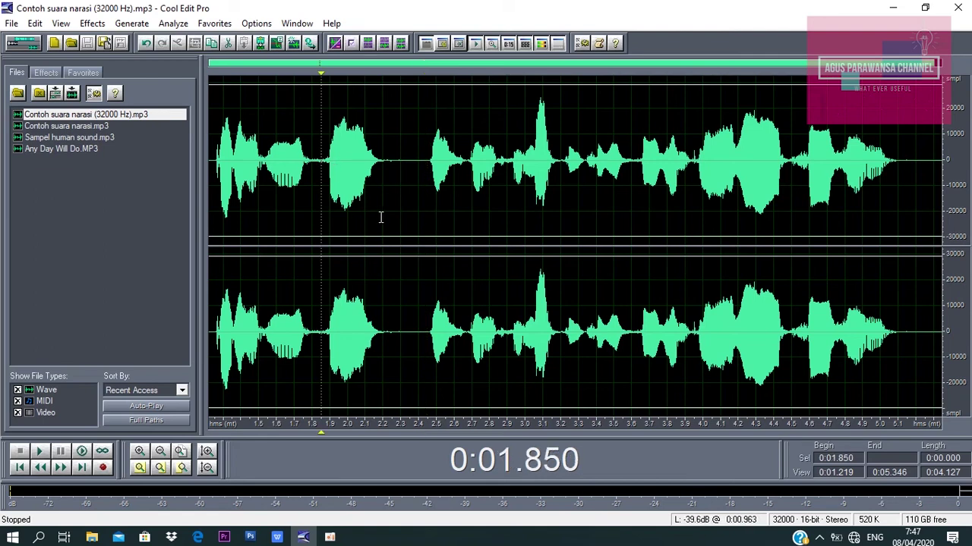
pyautogui.click(496, 239)
pyautogui.click(504, 211)
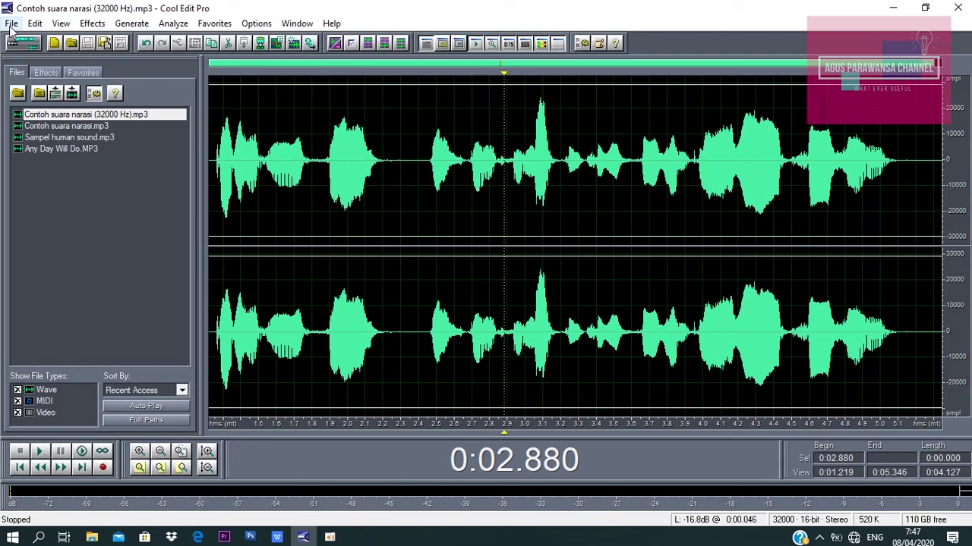
# - Switch to the multitrack session and examine how the Track 2 narration overlaps the "Any Day Will Do" music on Track 1
pyautogui.moveTo(930, 159); pyautogui.dragTo(950, 160)
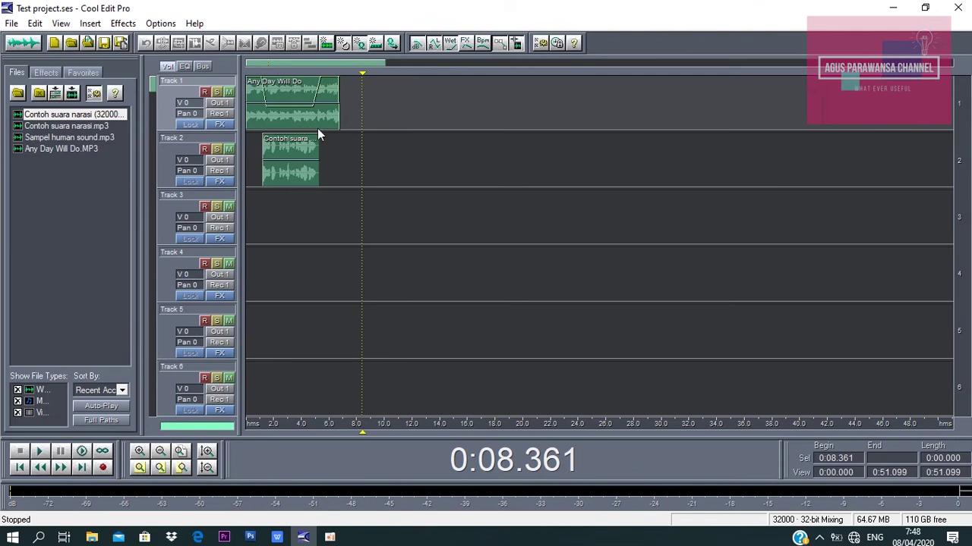
pyautogui.click(267, 220)
pyautogui.click(260, 220)
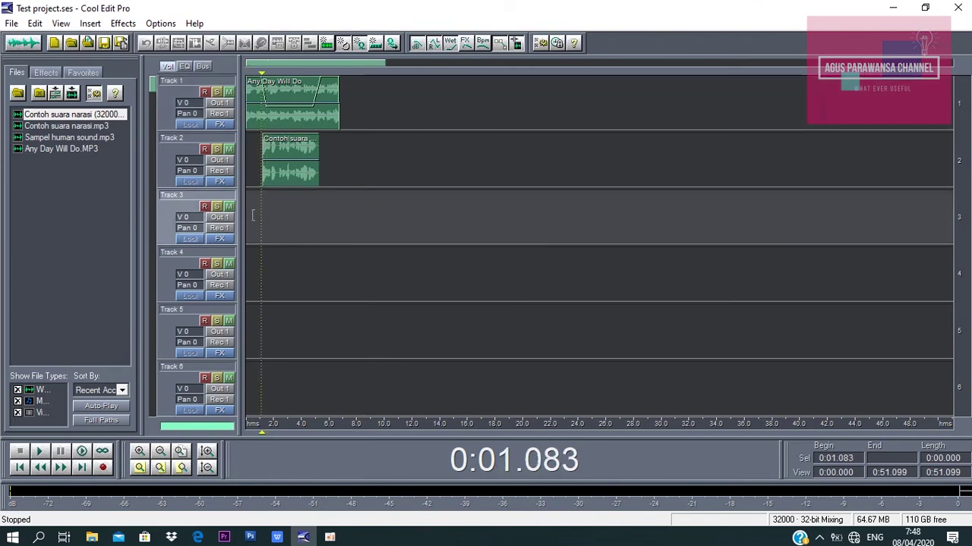
pyautogui.click(251, 216)
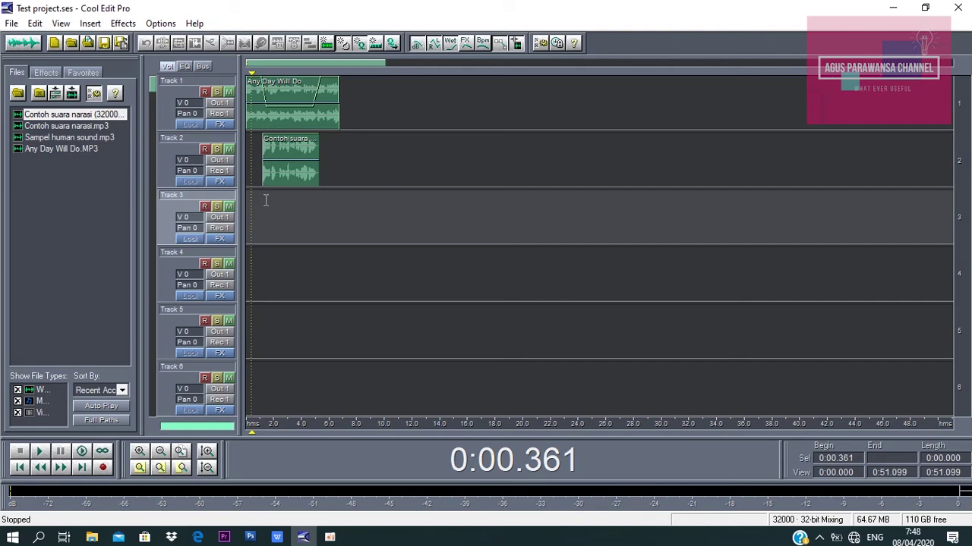
pyautogui.click(258, 201)
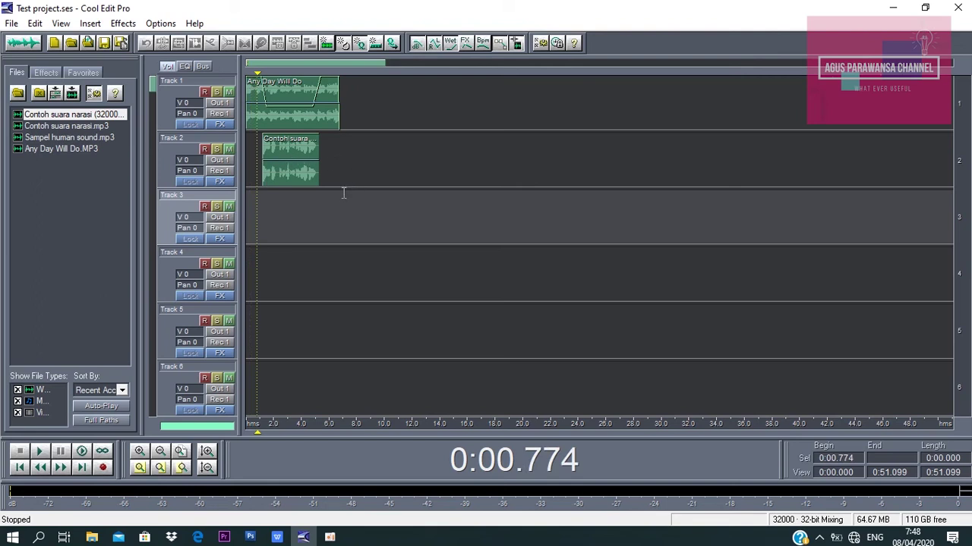
pyautogui.click(256, 205)
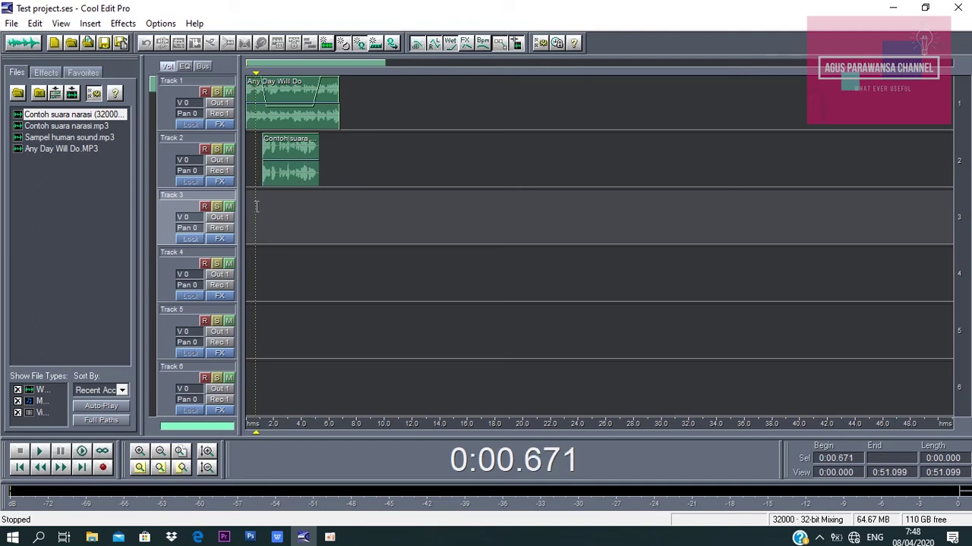
pyautogui.click(259, 205)
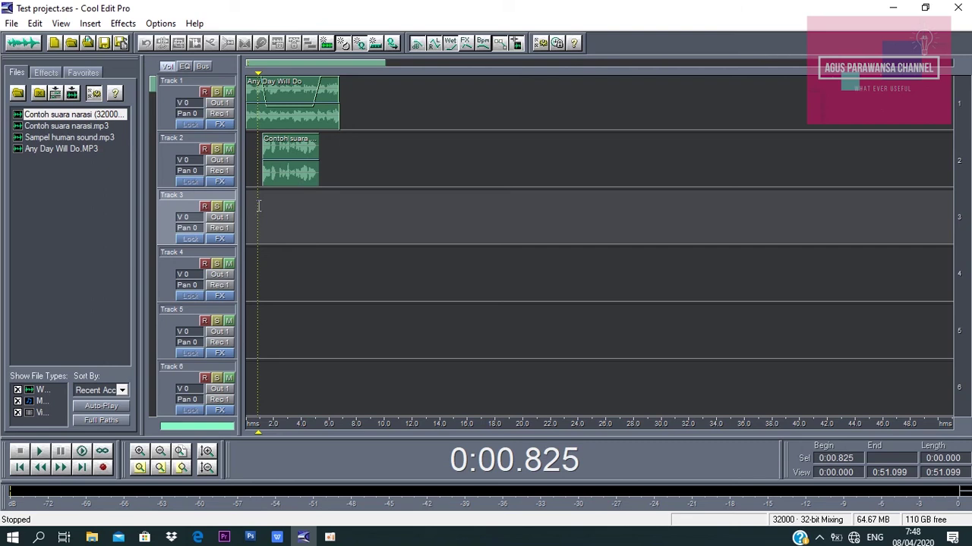
pyautogui.click(285, 216)
pyautogui.click(292, 217)
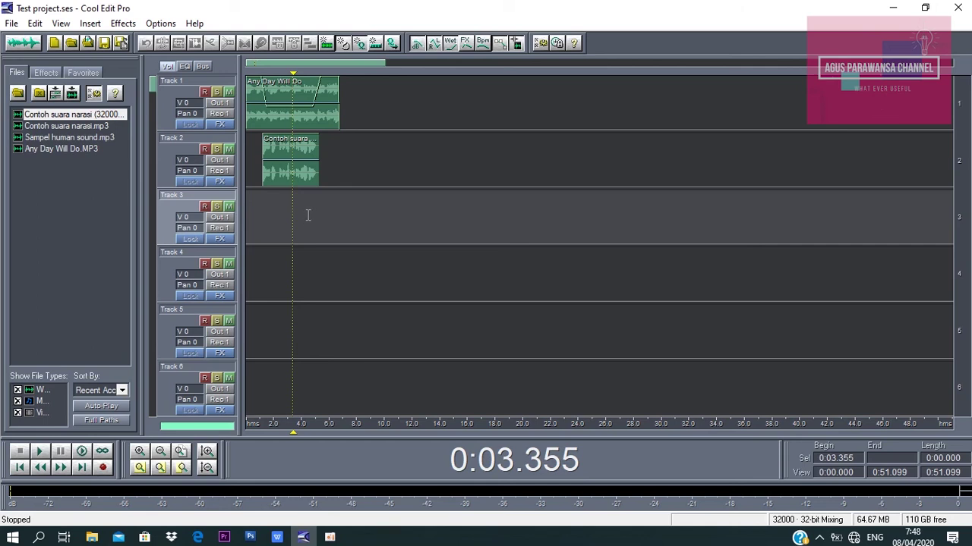
pyautogui.click(307, 217)
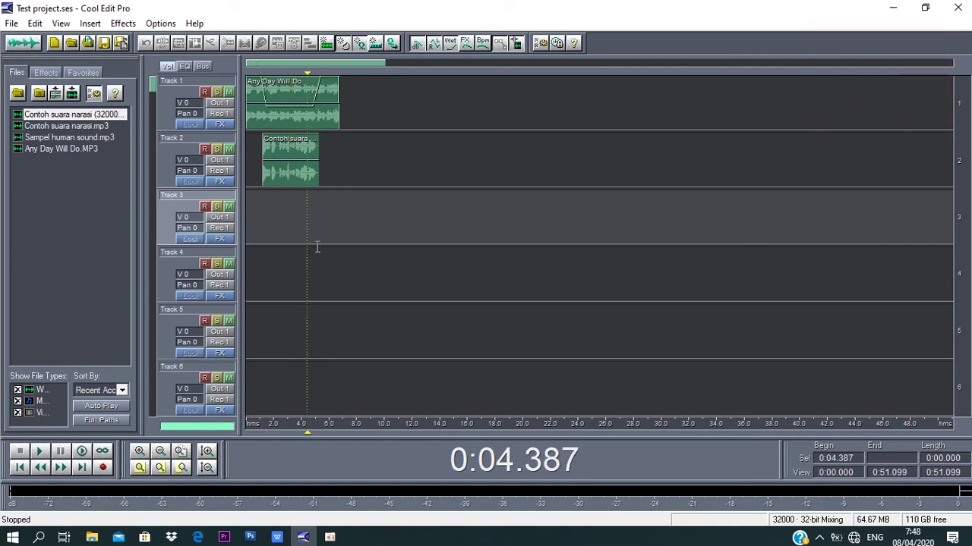